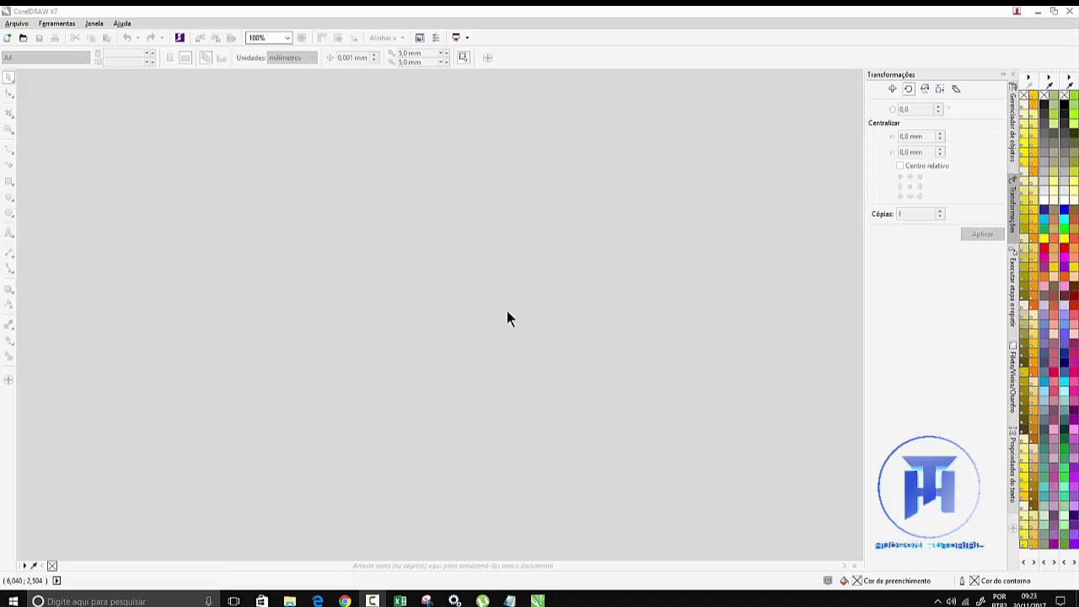
# - Create a new document measured in centimetres, 10 cm wide and 10 cm high
pyautogui.click(10, 23)
pyautogui.click(34, 44)
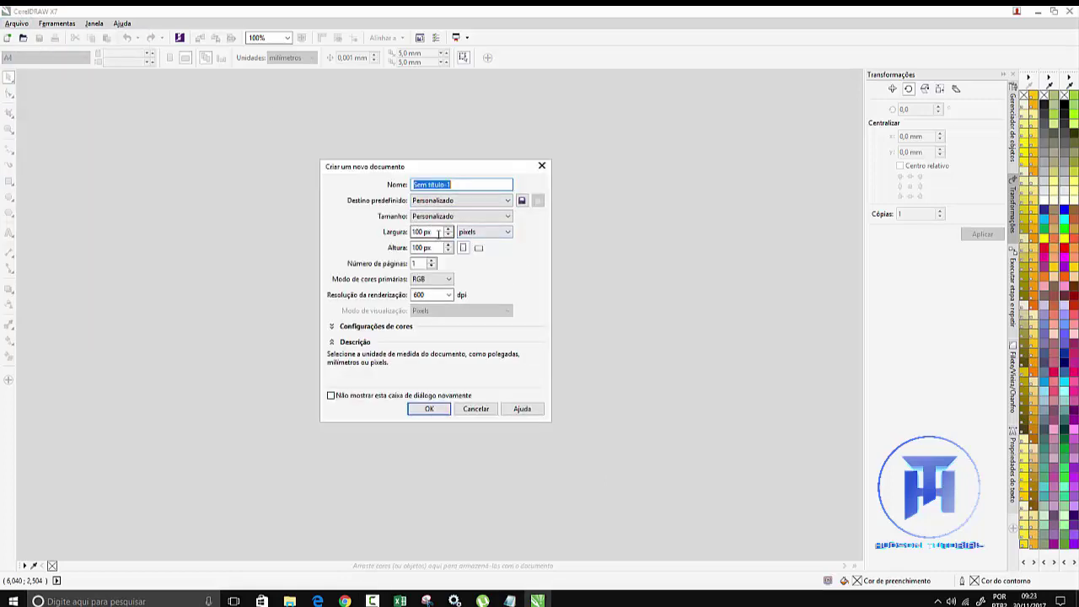
pyautogui.click(500, 236)
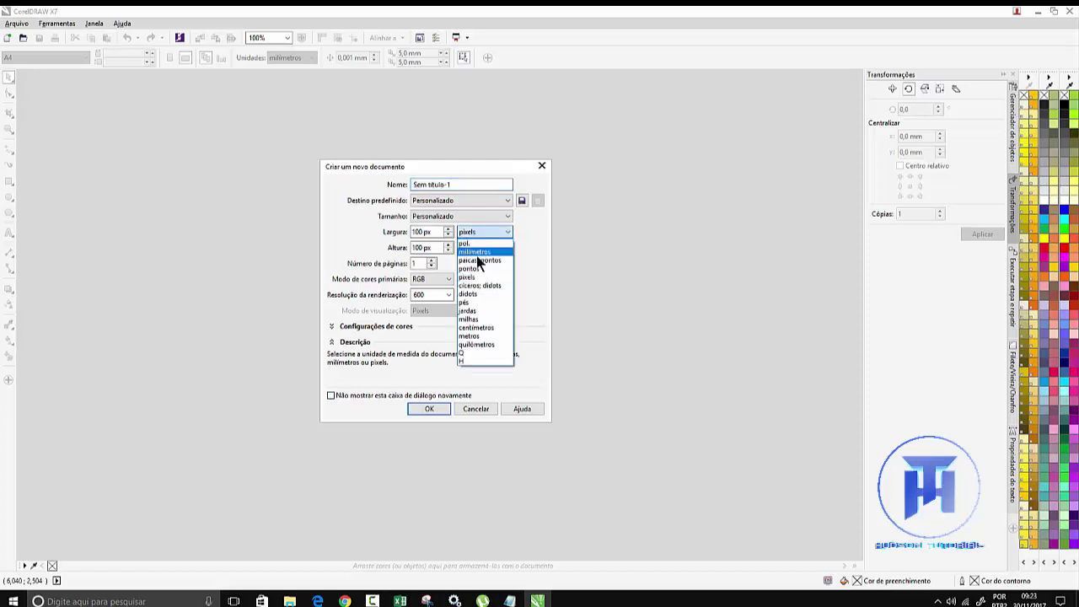
pyautogui.click(477, 328)
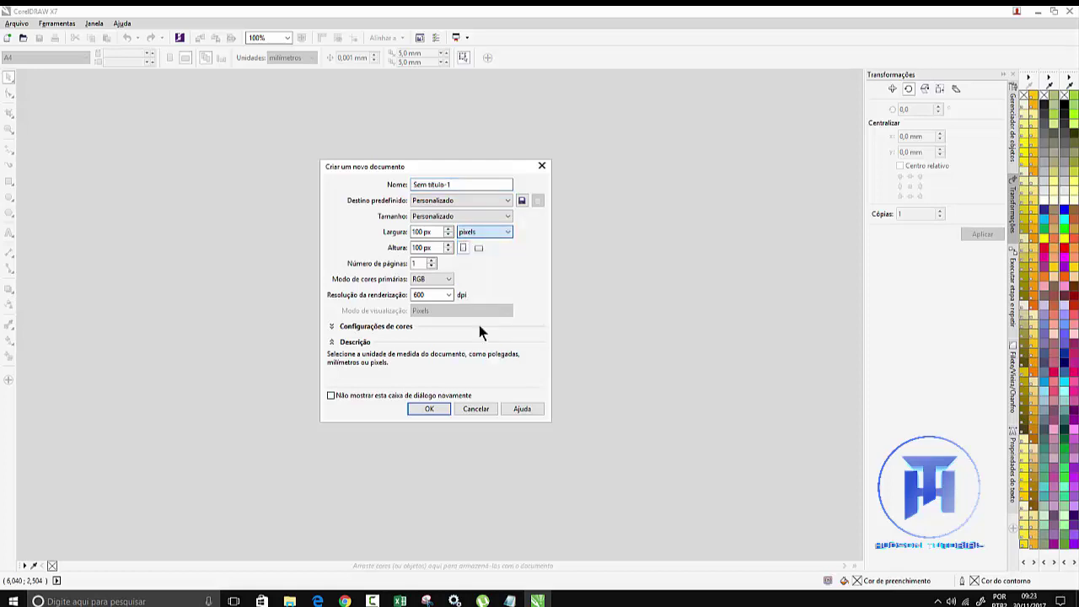
pyautogui.doubleClick(430, 231)
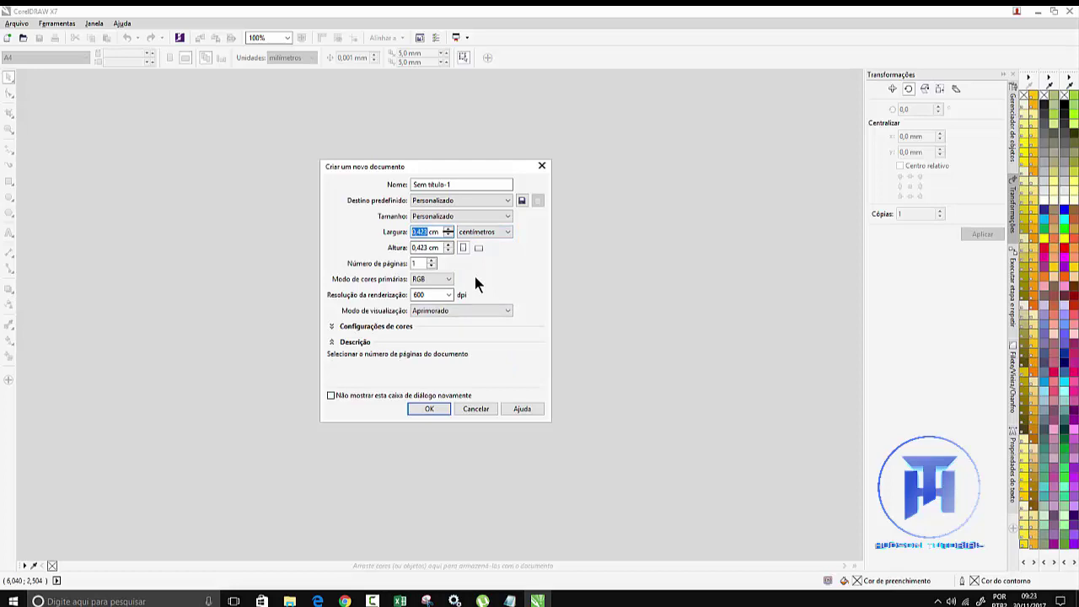
pyautogui.write('10')
pyautogui.press('Tab')
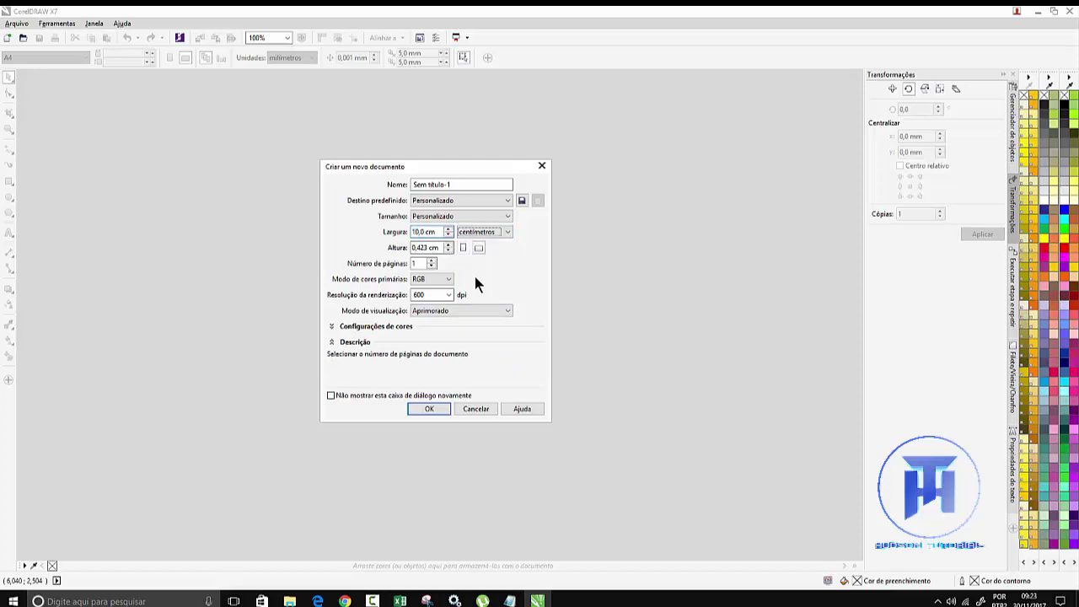
pyautogui.press('Tab')
pyautogui.write('10')
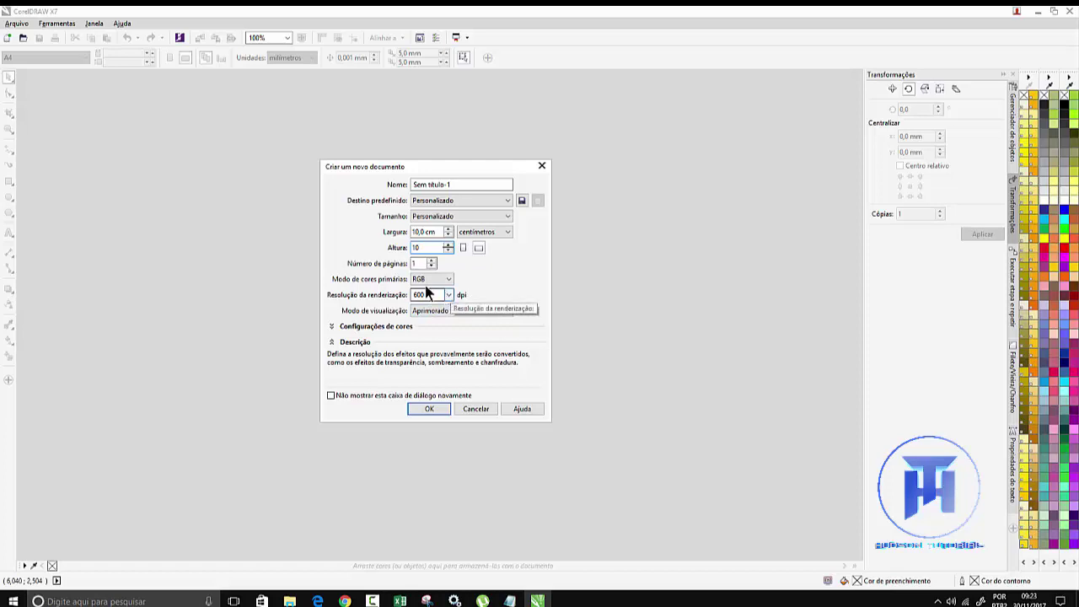
pyautogui.click(431, 409)
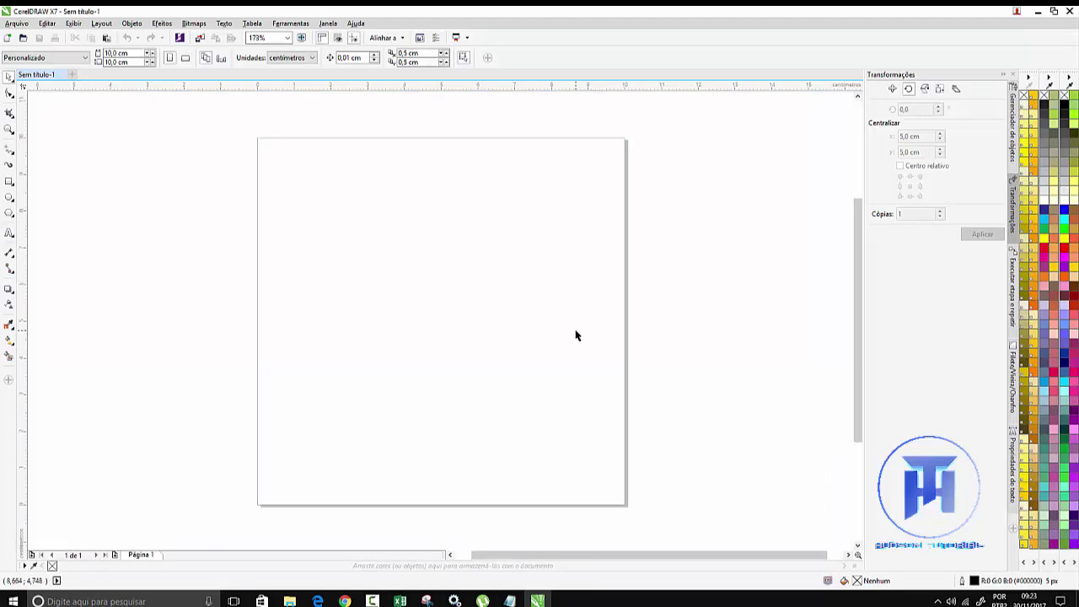
# - Add the artistic text "HT" in the upper-left area of the page
pyautogui.click(8, 234)
pyautogui.click(351, 285)
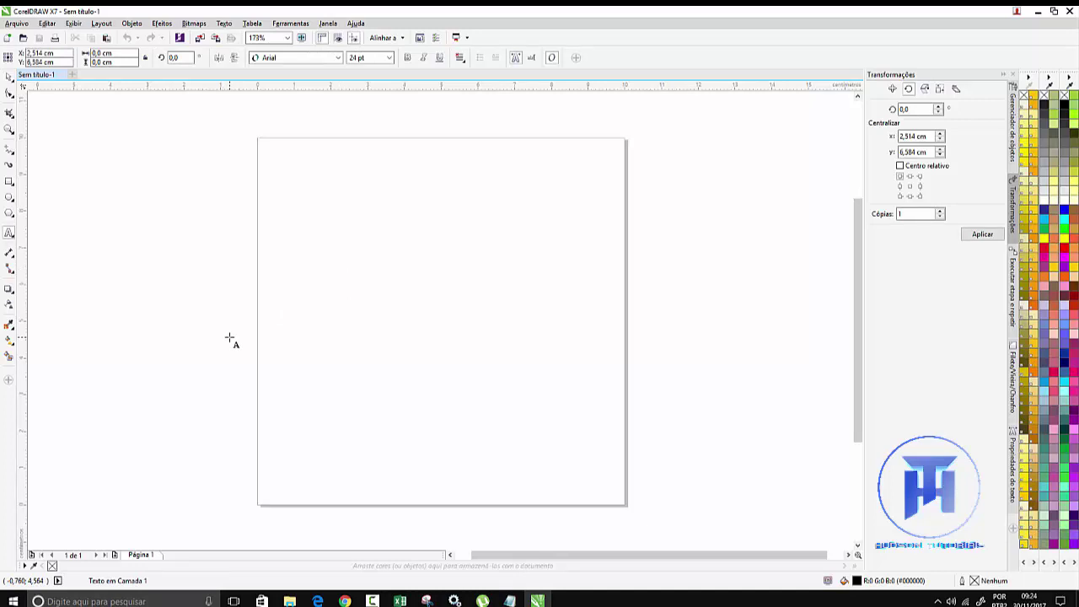
pyautogui.write('HT')
pyautogui.press('Escape')
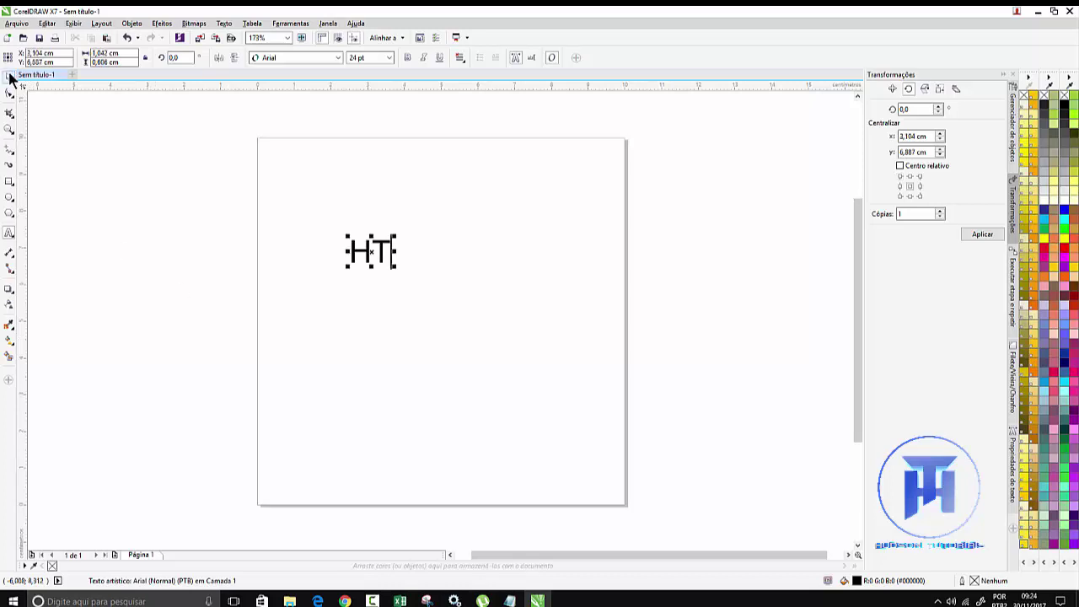
pyautogui.press('space')
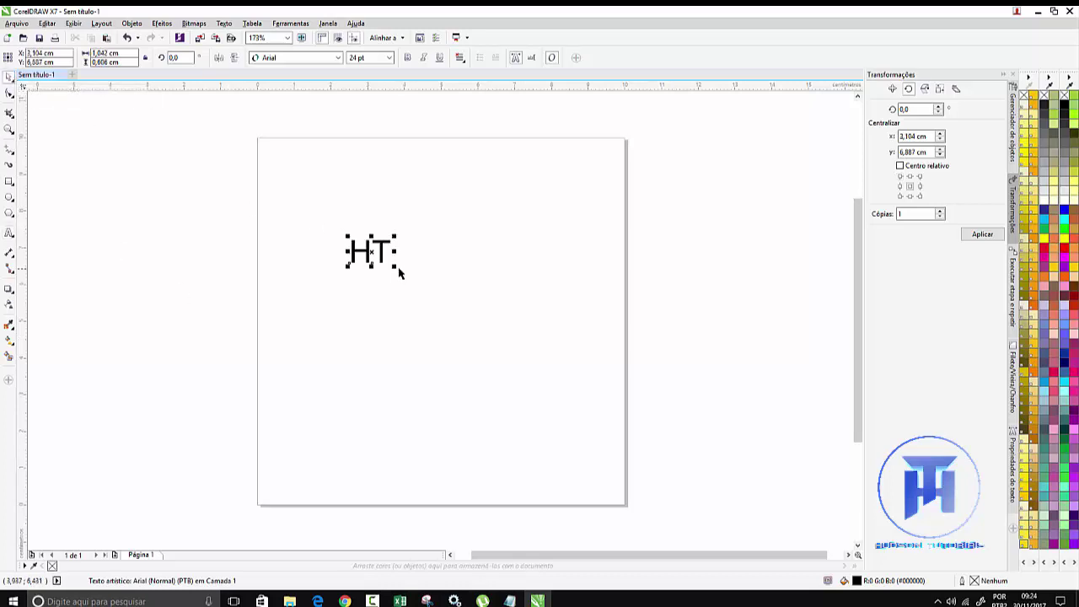
# - Enlarge the HT text to about 142 pt and set its font to BatmanForeverAlternate
pyautogui.moveTo(396, 268); pyautogui.dragTo(583, 403)
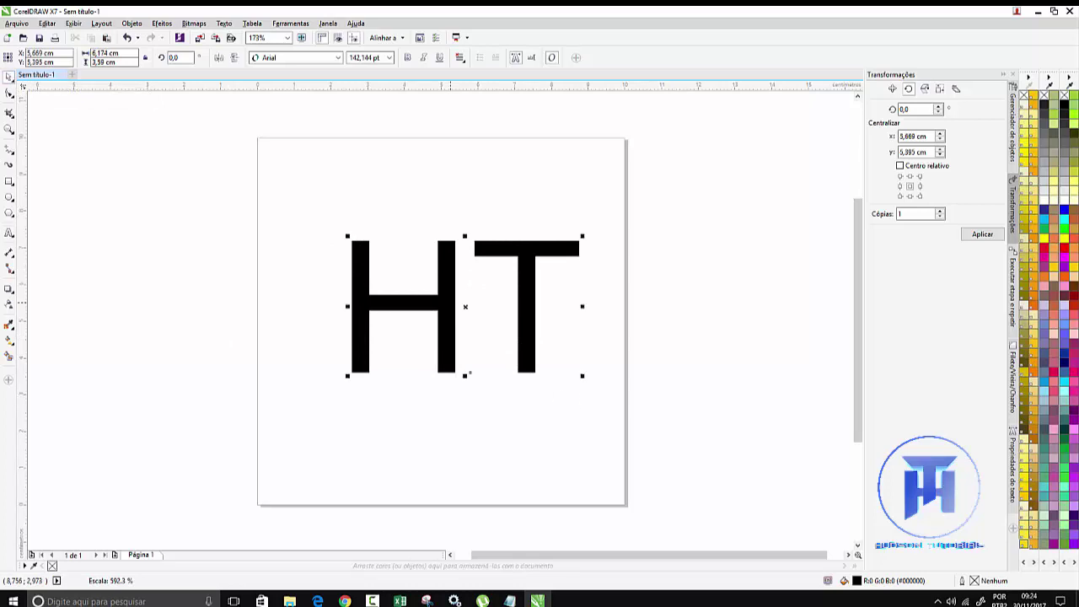
pyautogui.click(338, 56)
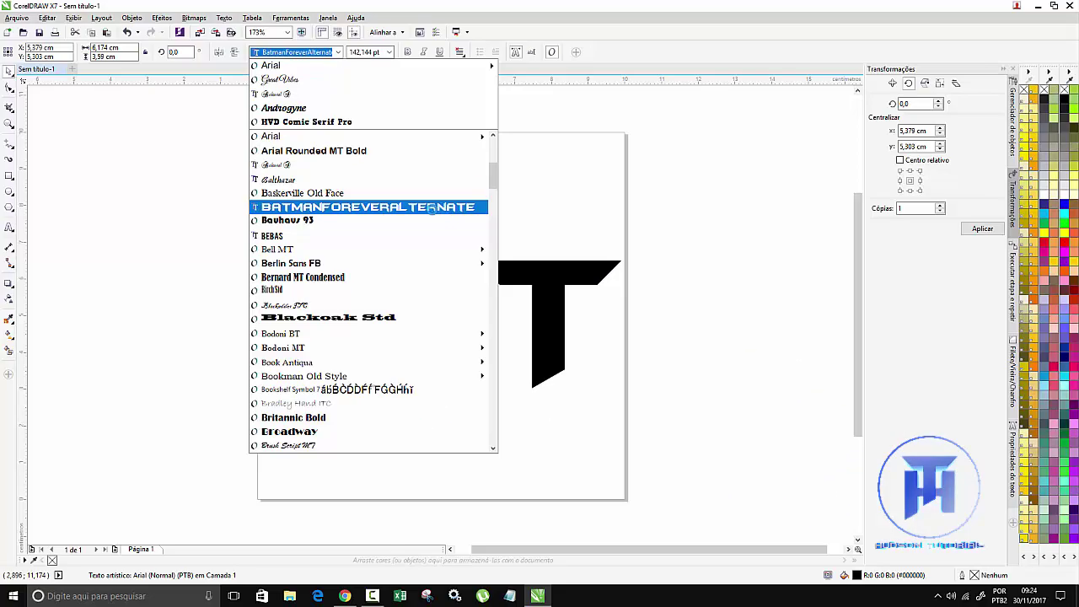
pyautogui.click(374, 208)
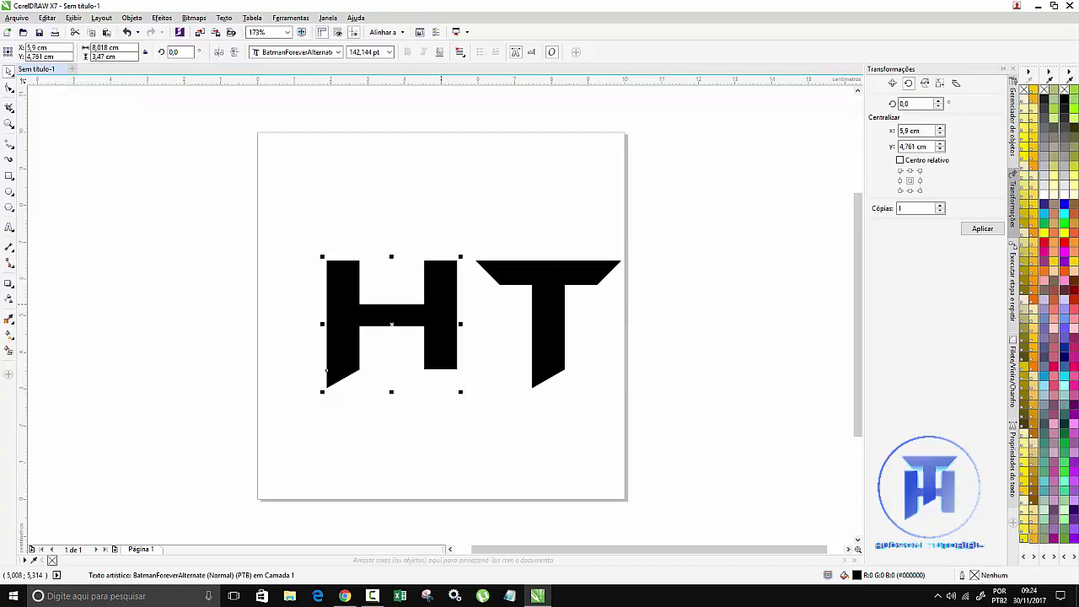
# - Move the separate T letter over the H so its stem is centred between the H's uprights
pyautogui.click(548, 337)
pyautogui.click(429, 279)
pyautogui.click(548, 278)
pyautogui.click(439, 286)
pyautogui.click(569, 269)
pyautogui.moveTo(552, 280); pyautogui.dragTo(400, 243)
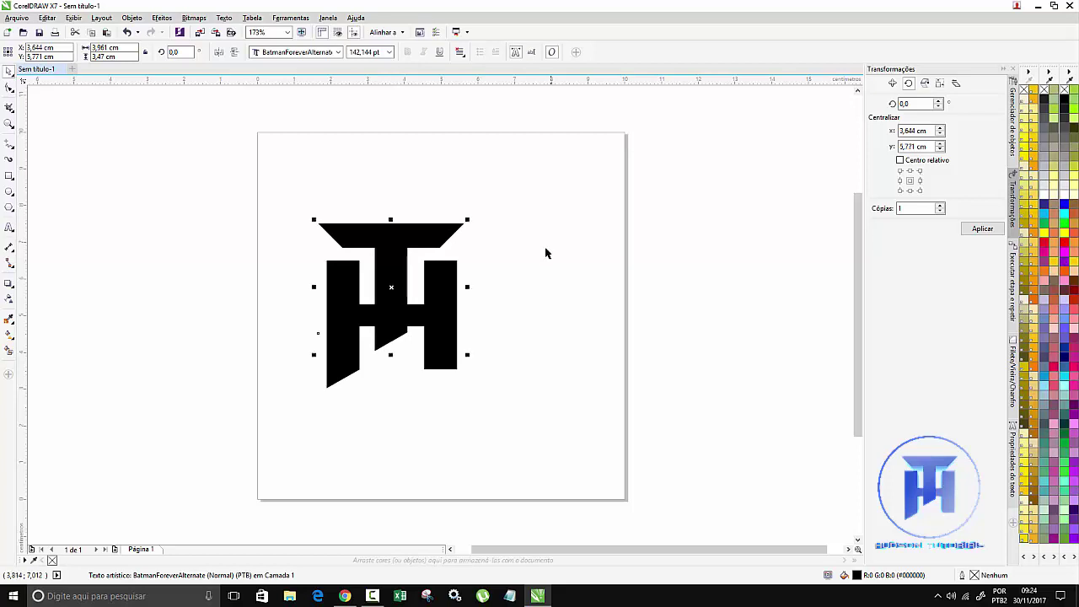
pyautogui.click(270, 193)
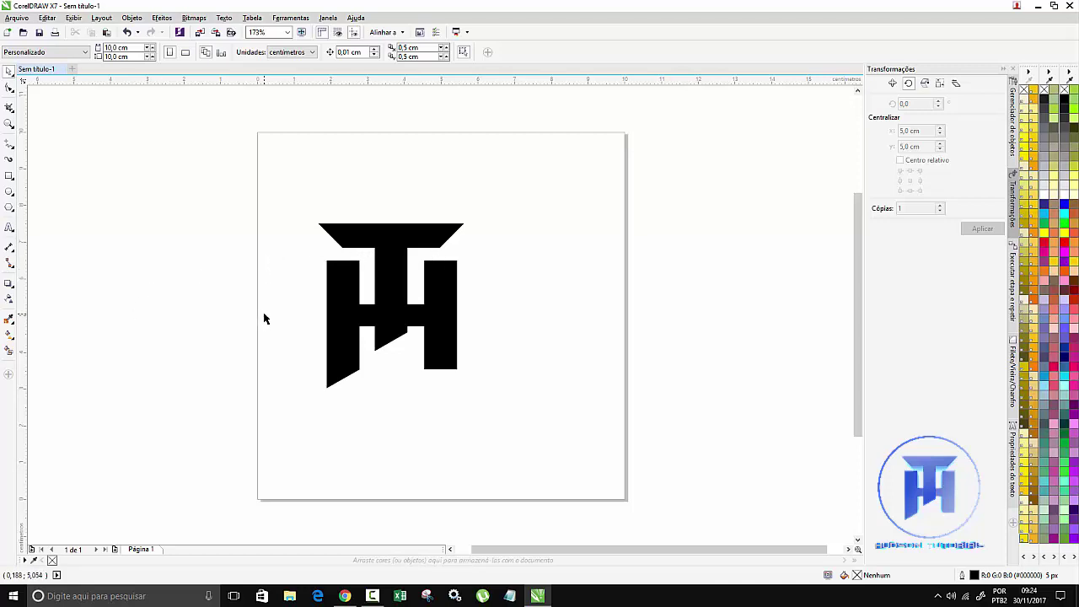
# - Apply a diagonal gradient fill to the H, running from its left upright to its lower-right corner
pyautogui.click(10, 335)
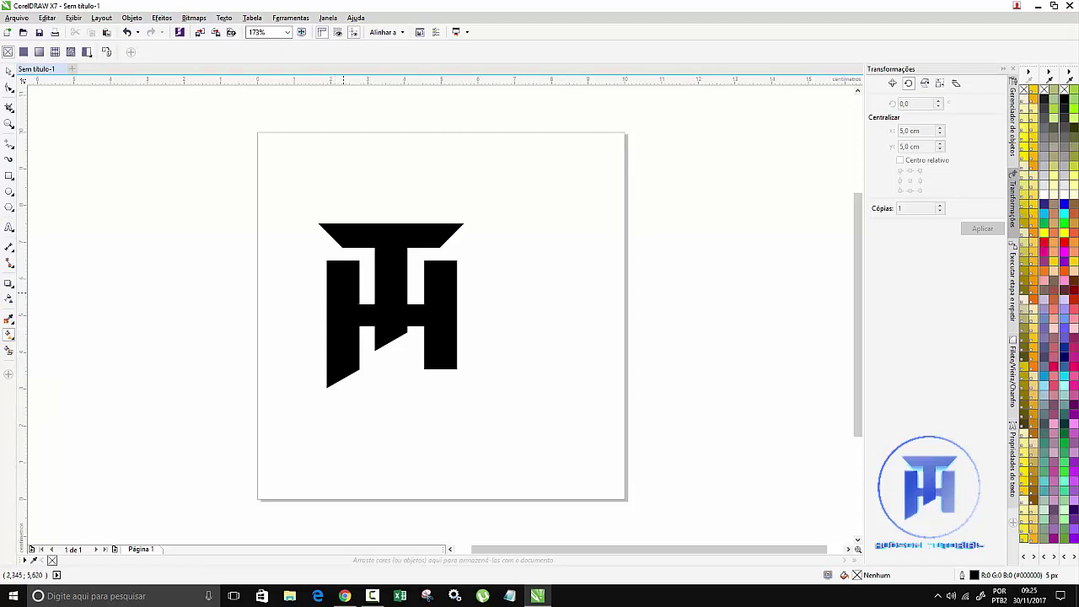
pyautogui.click(339, 276)
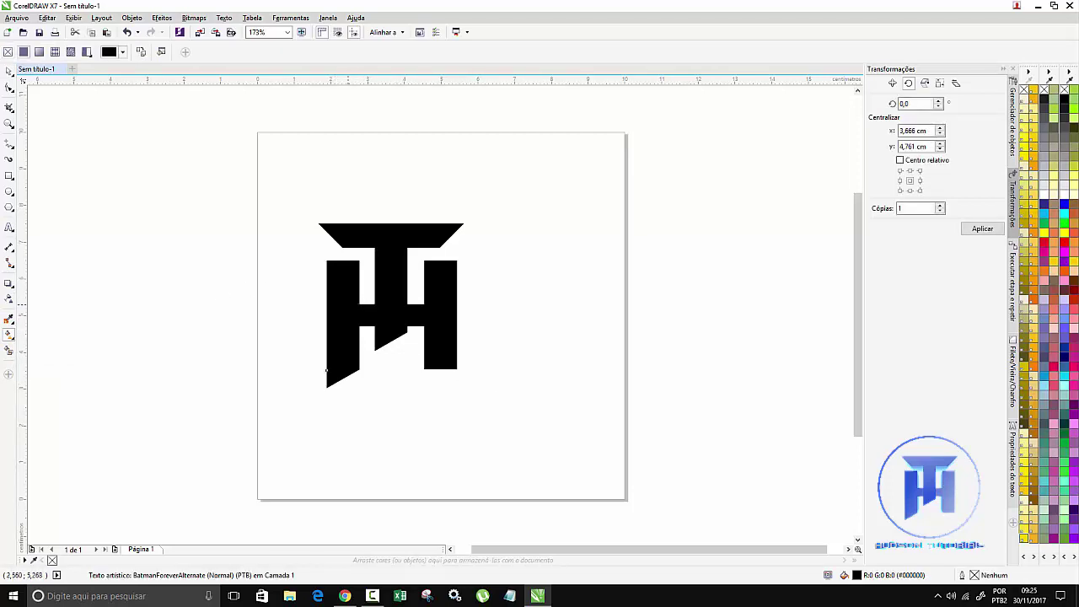
pyautogui.moveTo(337, 303); pyautogui.dragTo(460, 373)
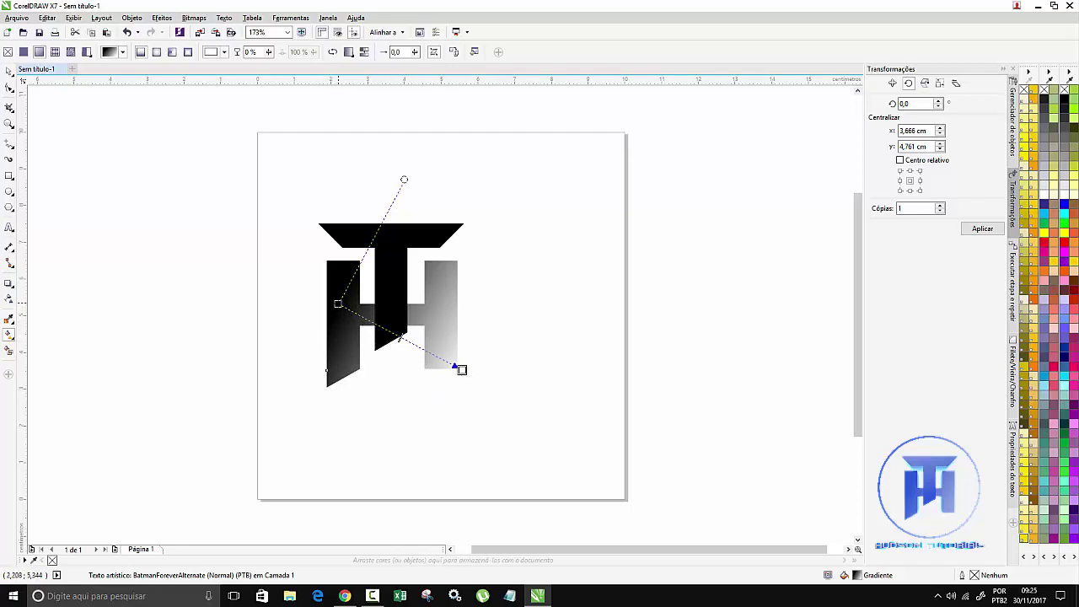
# - Set the starting colour of the H's gradient to blue #2B57D9
pyautogui.click(337, 303)
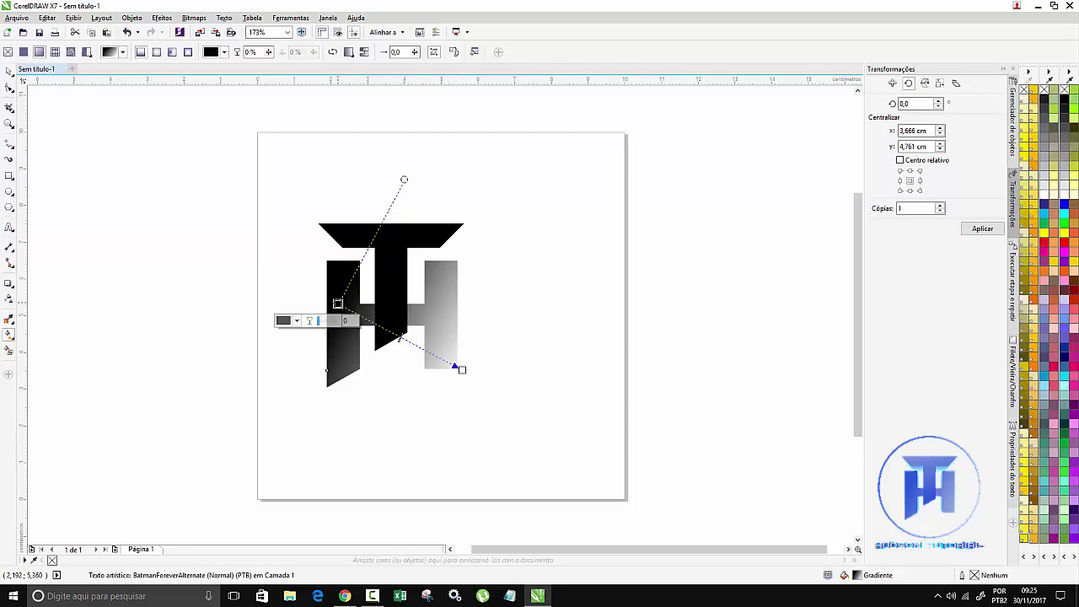
pyautogui.click(298, 321)
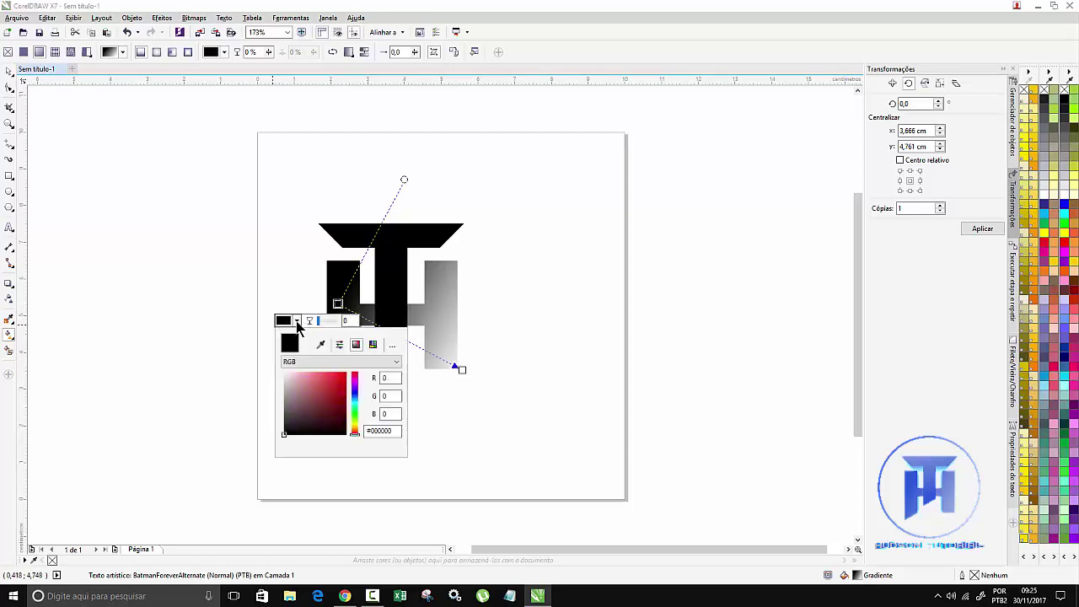
pyautogui.click(339, 389)
pyautogui.click(336, 387)
pyautogui.click(334, 382)
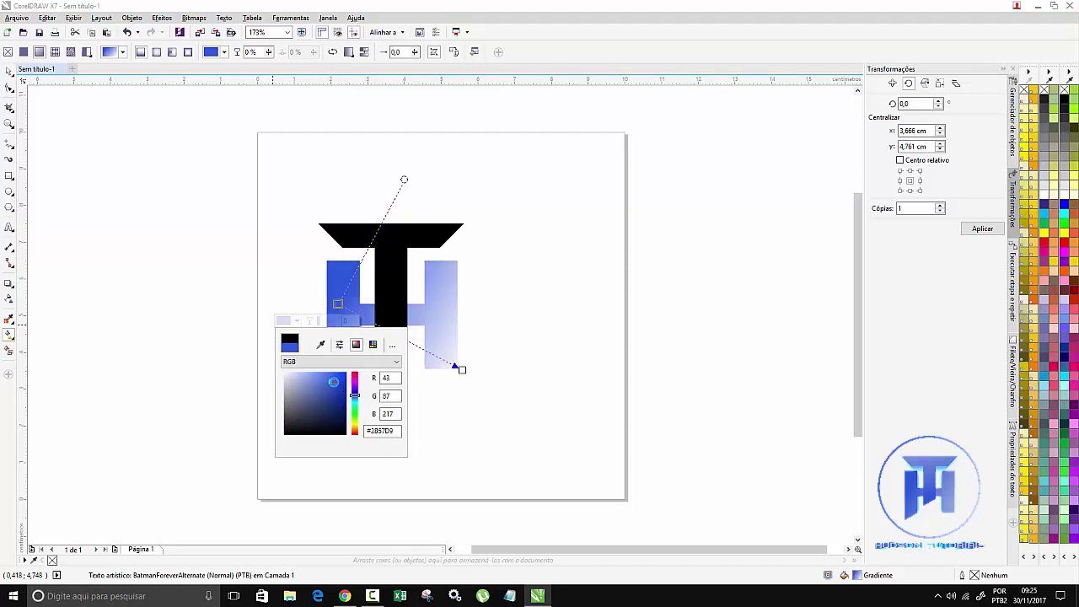
# - Set the end colour of the H's gradient to a light blue
pyautogui.click(459, 368)
pyautogui.click(458, 369)
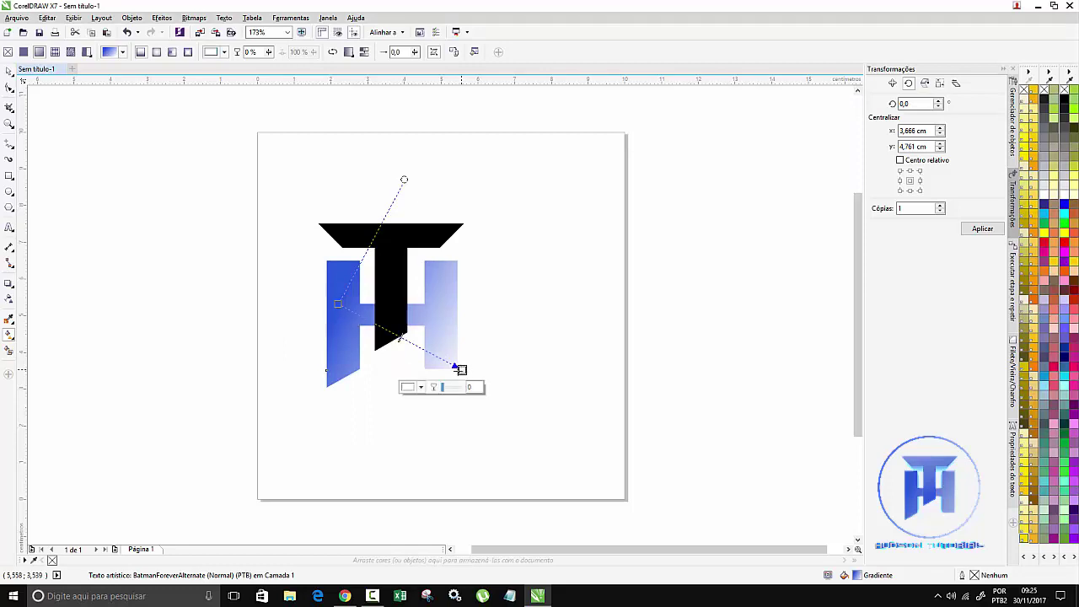
pyautogui.click(421, 387)
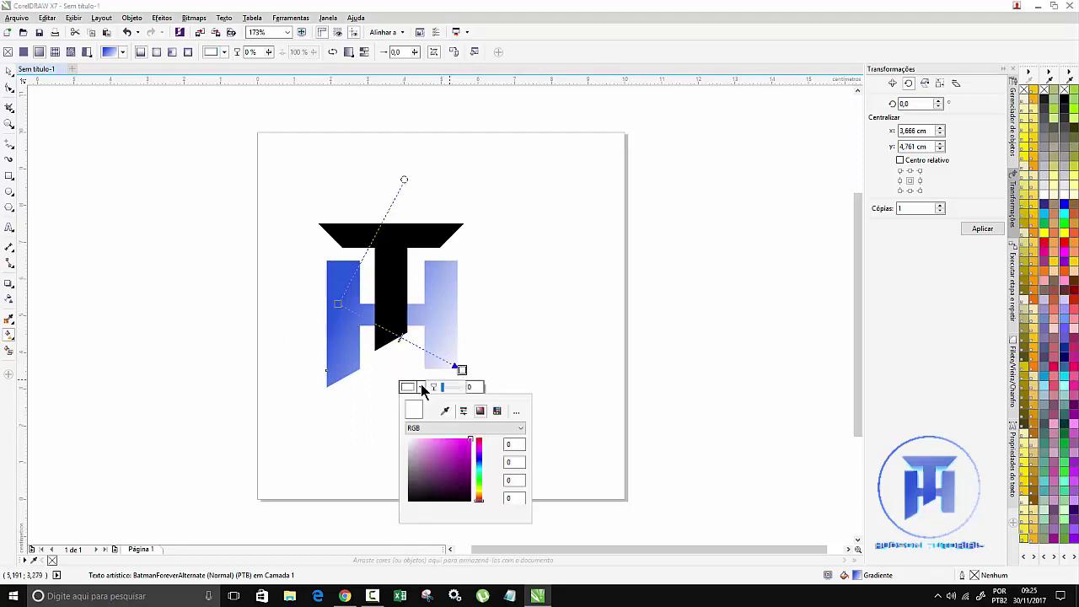
pyautogui.click(479, 462)
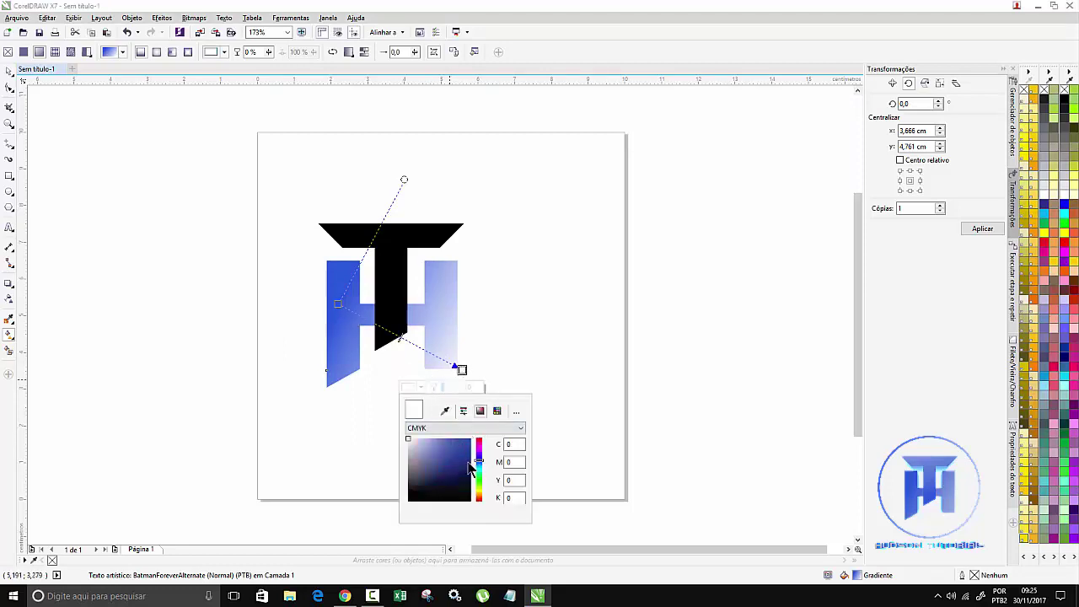
pyautogui.click(467, 462)
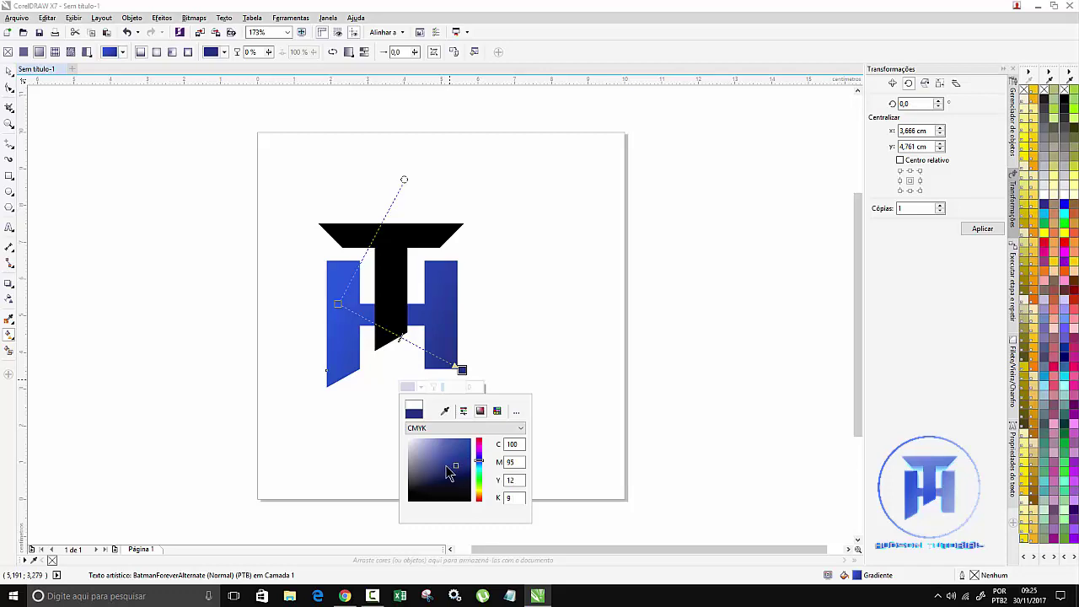
pyautogui.moveTo(451, 474)
pyautogui.mouseDown()
pyautogui.moveTo(436, 450)
pyautogui.moveTo(440, 474)
pyautogui.moveTo(433, 465)
pyautogui.moveTo(455, 477)
pyautogui.moveTo(446, 452)
pyautogui.moveTo(479, 469)
pyautogui.moveTo(424, 449)
pyautogui.mouseUp()
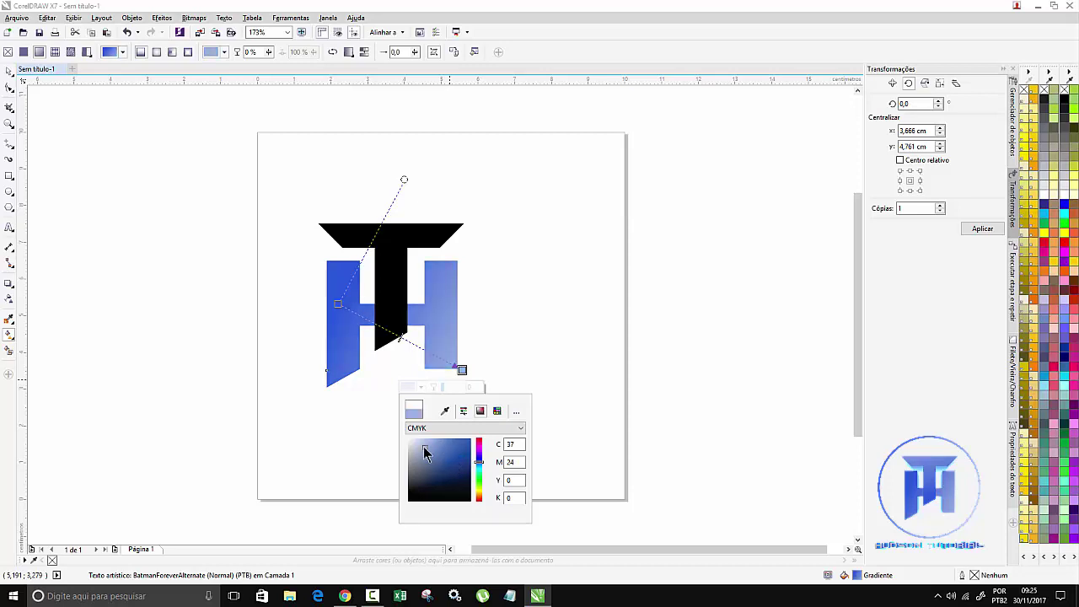
pyautogui.moveTo(423, 446); pyautogui.dragTo(424, 446)
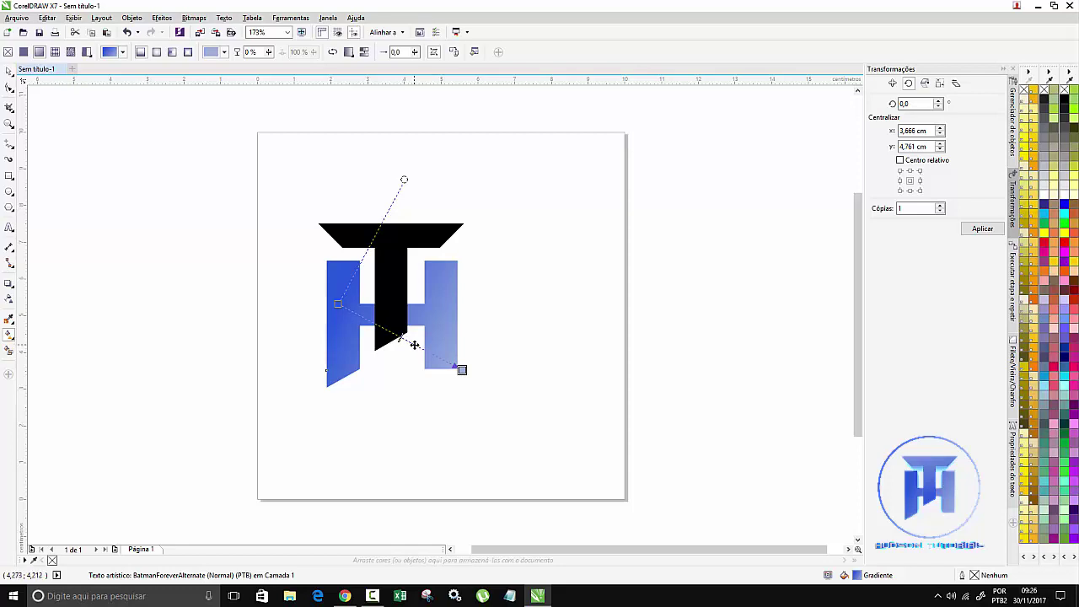
# - Try a dark violet-blue #393066 intermediate colour in the H's gradient and delete that colour node
pyautogui.doubleClick(395, 334)
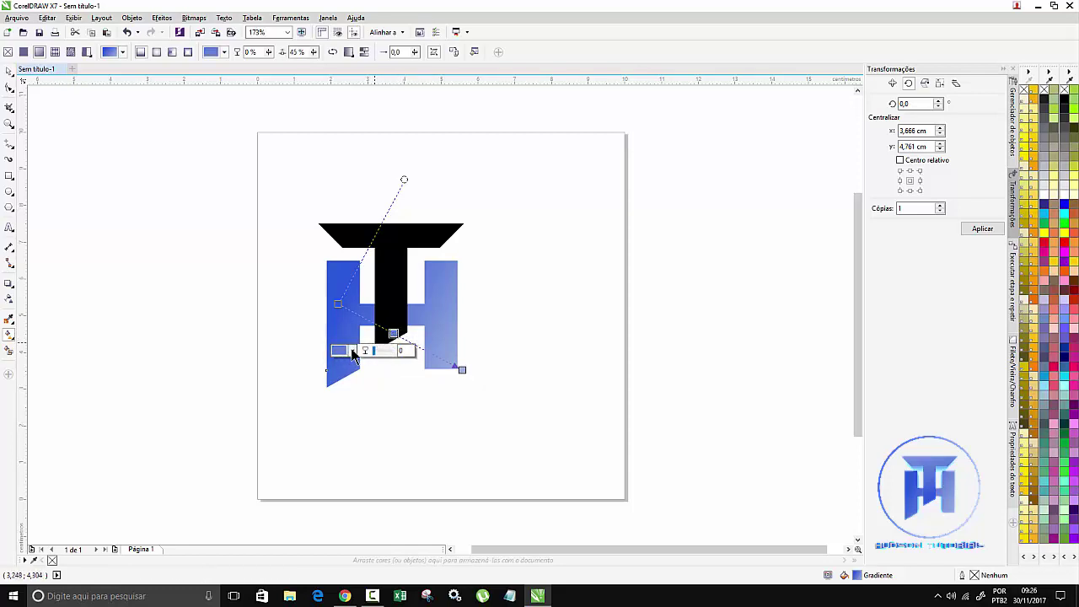
pyautogui.click(352, 351)
pyautogui.click(377, 423)
pyautogui.click(371, 432)
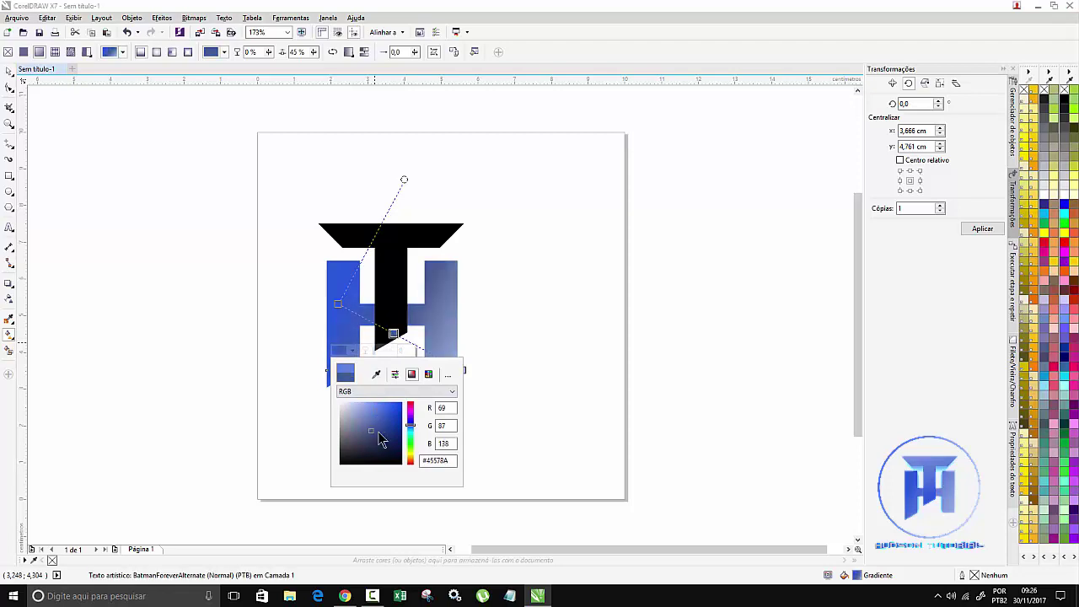
pyautogui.click(382, 433)
pyautogui.click(411, 420)
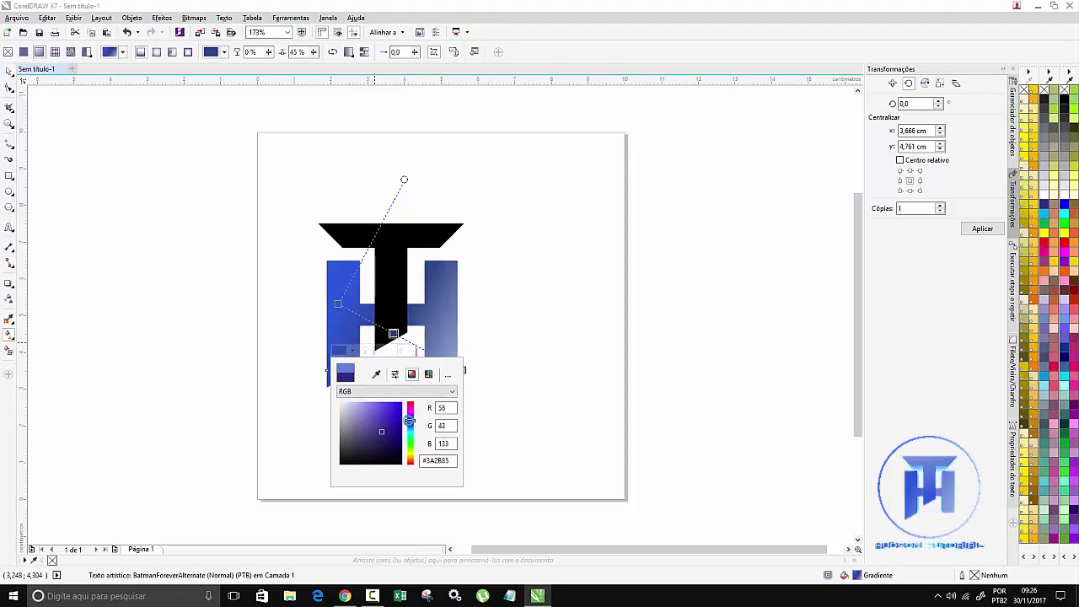
pyautogui.click(372, 439)
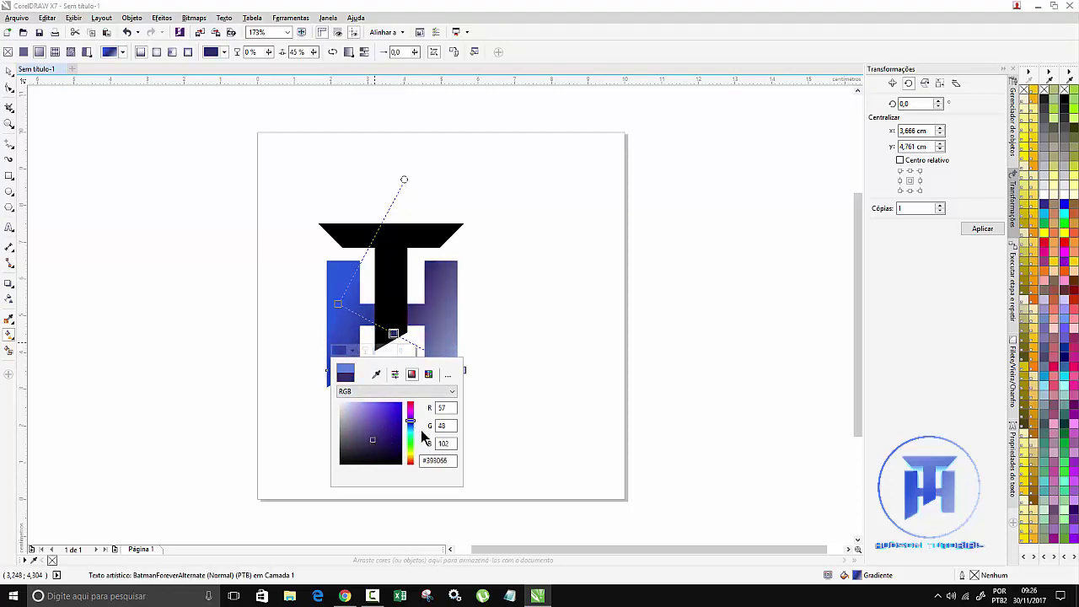
pyautogui.click(396, 336)
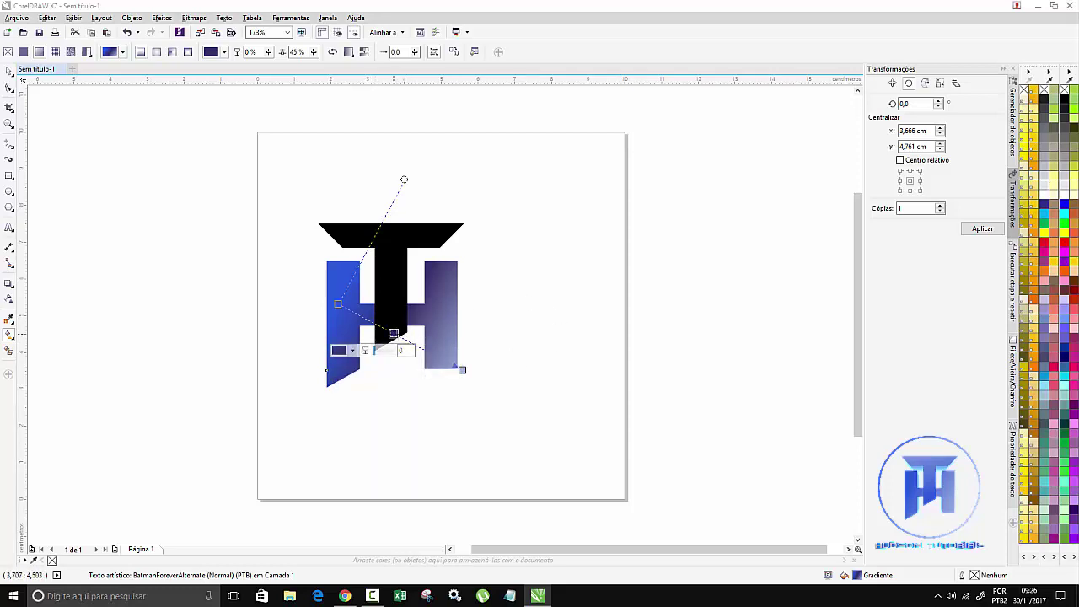
pyautogui.press('Delete')
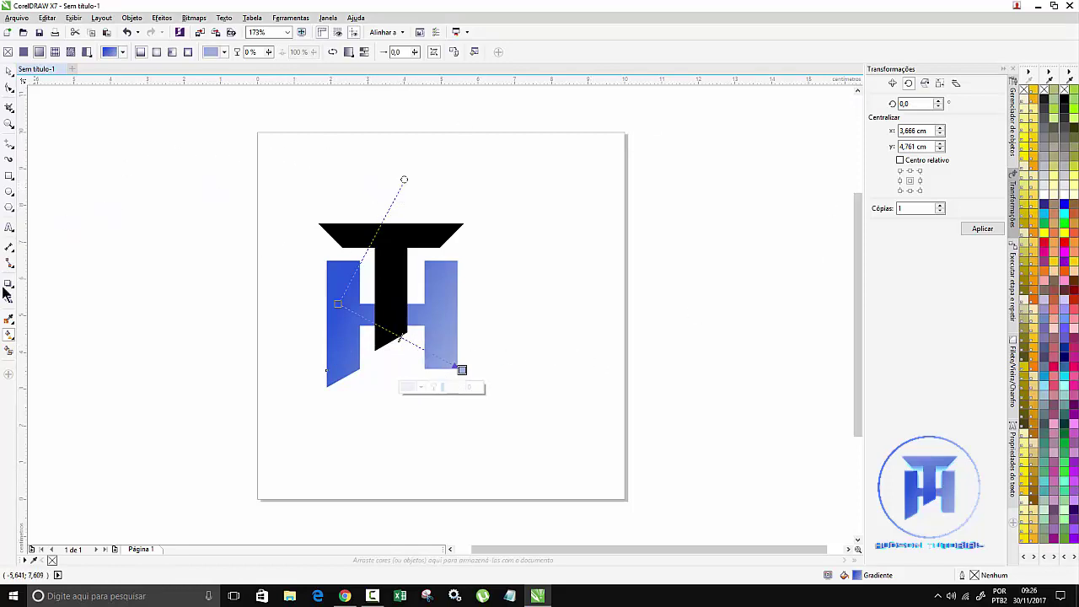
# - Copy the H's blue gradient fill onto the black T
pyautogui.click(211, 178)
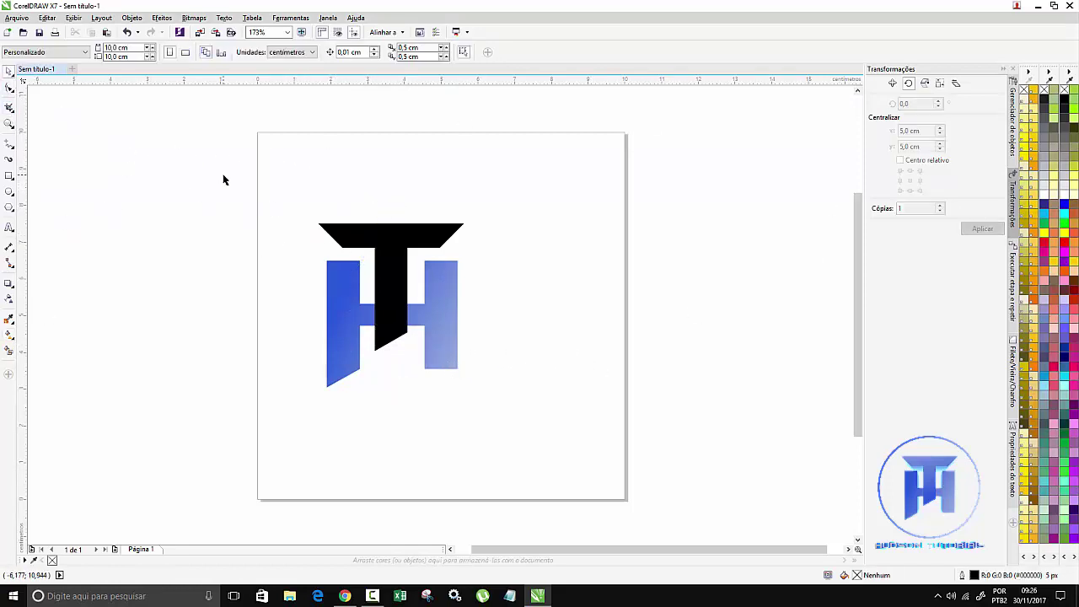
pyautogui.click(395, 235)
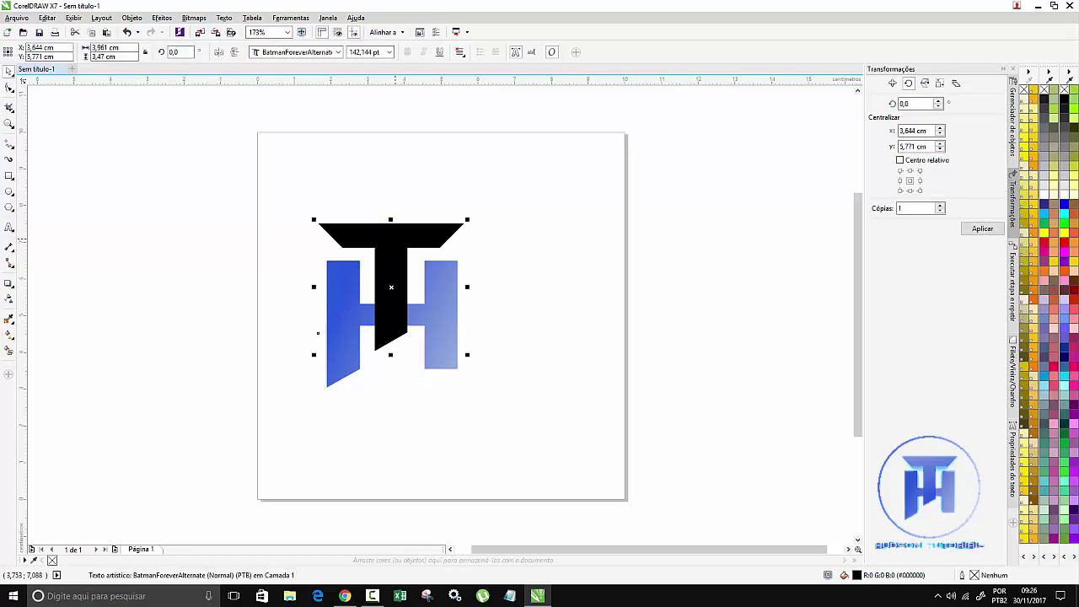
pyautogui.click(10, 335)
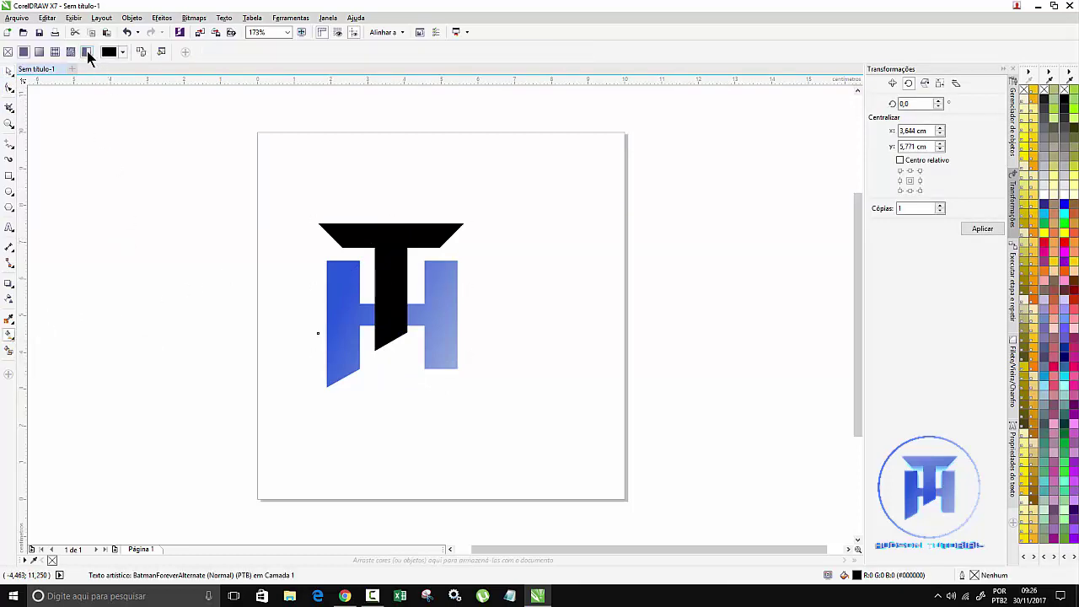
pyautogui.click(141, 54)
pyautogui.click(331, 311)
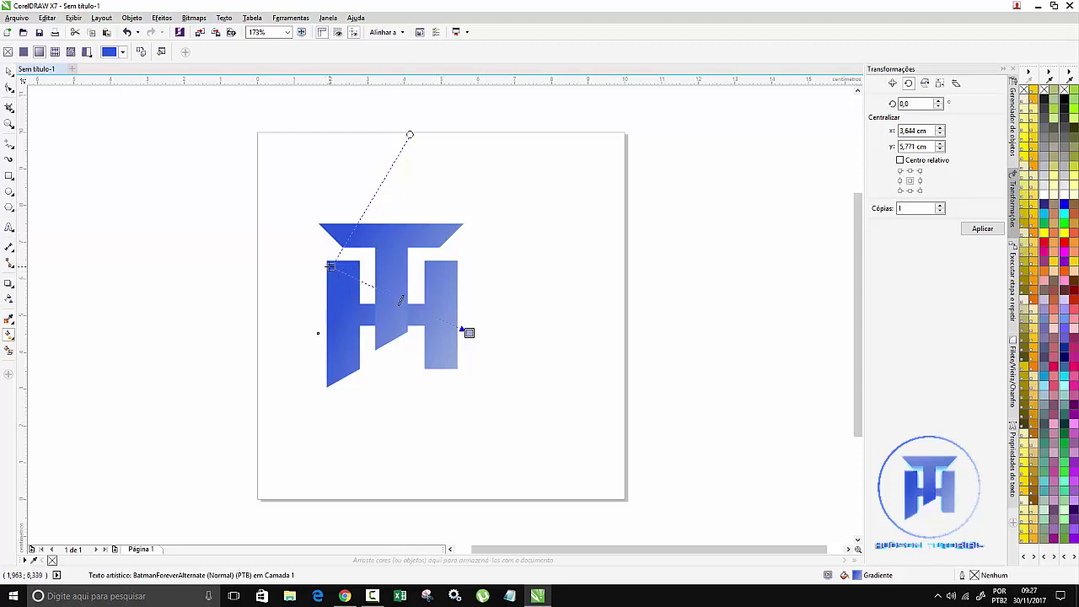
# - Reorient the T's gradient to run upward from the H's right upright beside the T's stem to a point above the T's crossbar
pyautogui.moveTo(469, 333); pyautogui.dragTo(487, 377)
pyautogui.click(469, 335)
pyautogui.moveTo(470, 335); pyautogui.dragTo(395, 222)
pyautogui.moveTo(487, 377); pyautogui.dragTo(439, 343)
pyautogui.moveTo(395, 222); pyautogui.dragTo(356, 154)
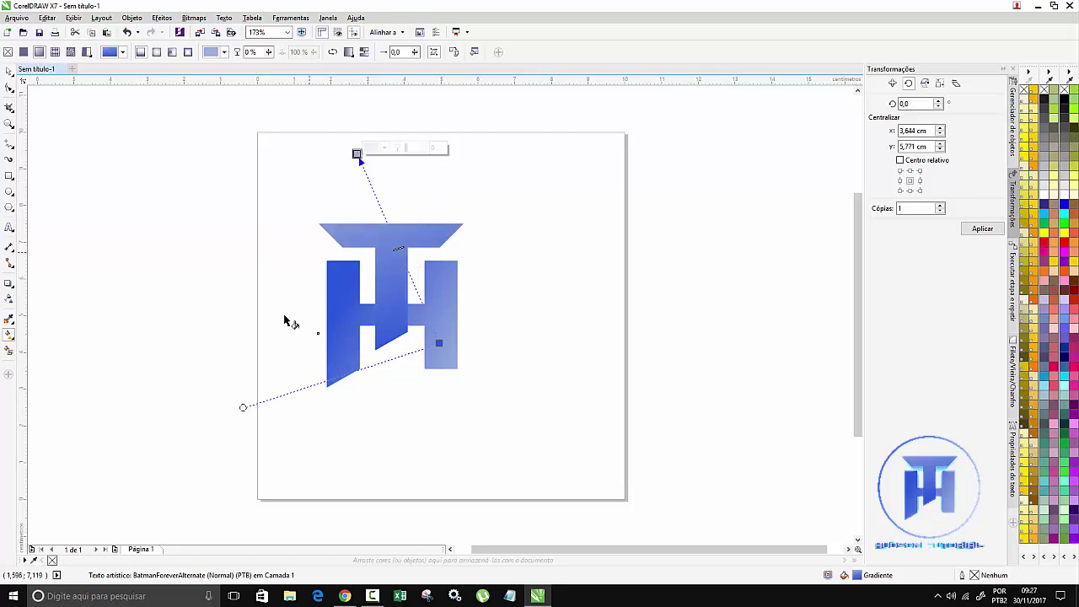
pyautogui.moveTo(236, 393); pyautogui.dragTo(233, 389)
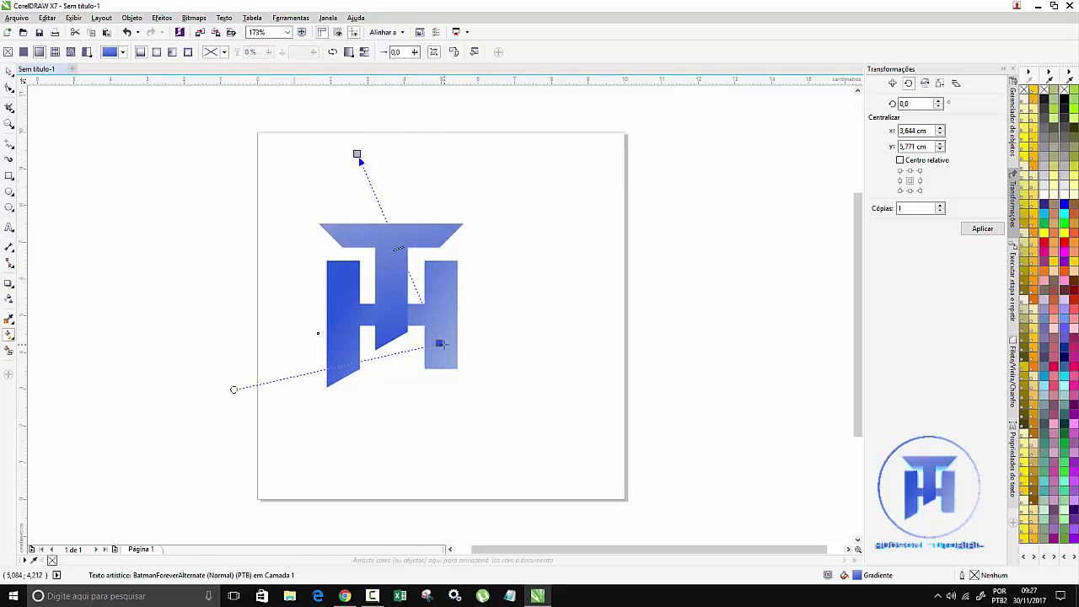
pyautogui.moveTo(440, 343); pyautogui.dragTo(422, 324)
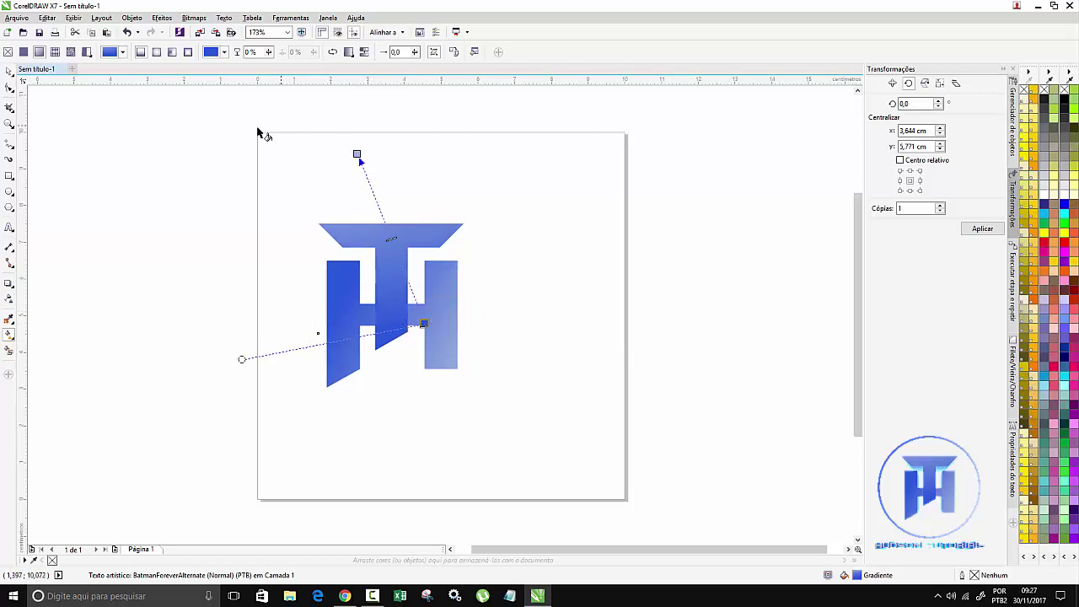
pyautogui.click(485, 244)
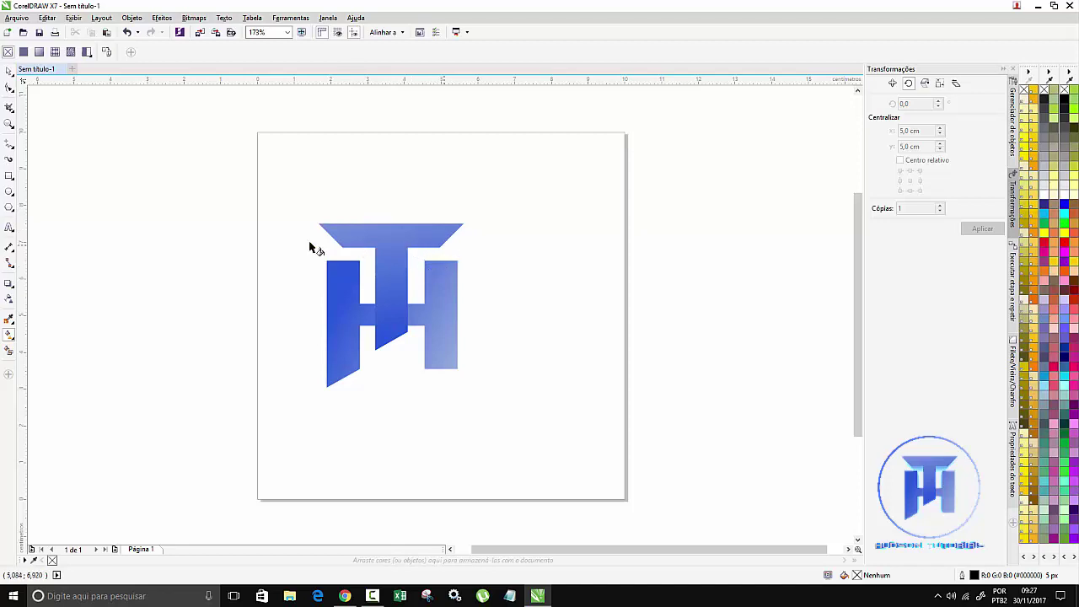
# - Group the T and the H into one object
pyautogui.click(12, 74)
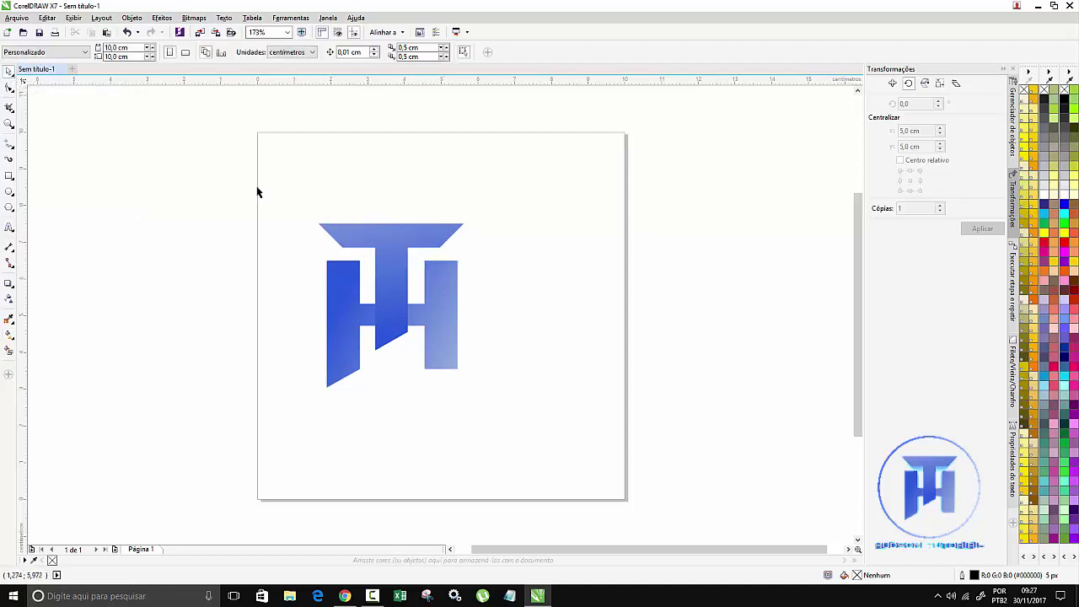
pyautogui.moveTo(258, 189); pyautogui.dragTo(572, 445)
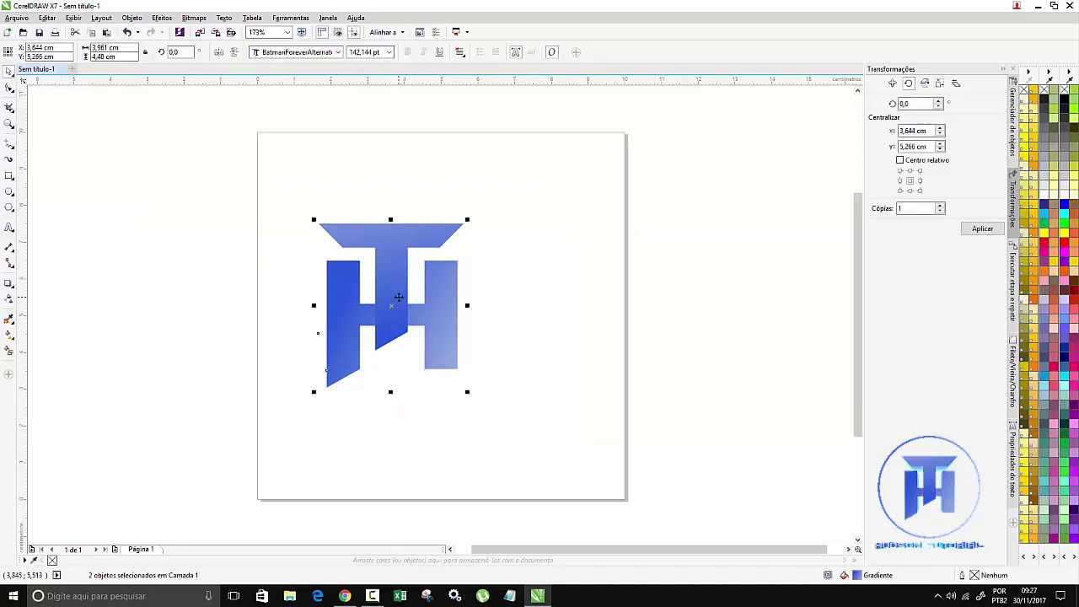
pyautogui.rightClick(396, 292)
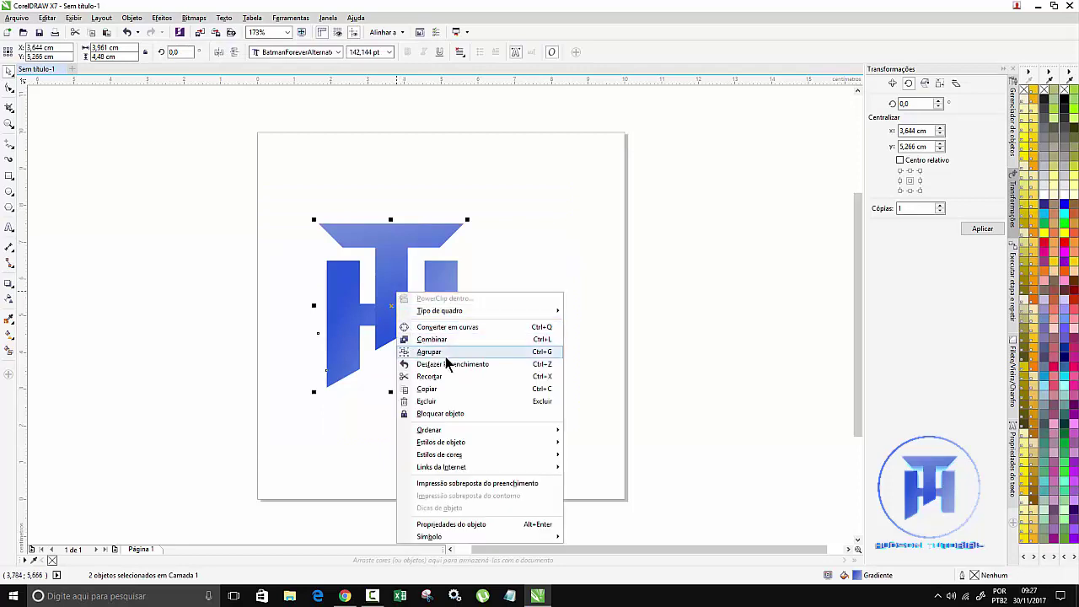
pyautogui.click(445, 350)
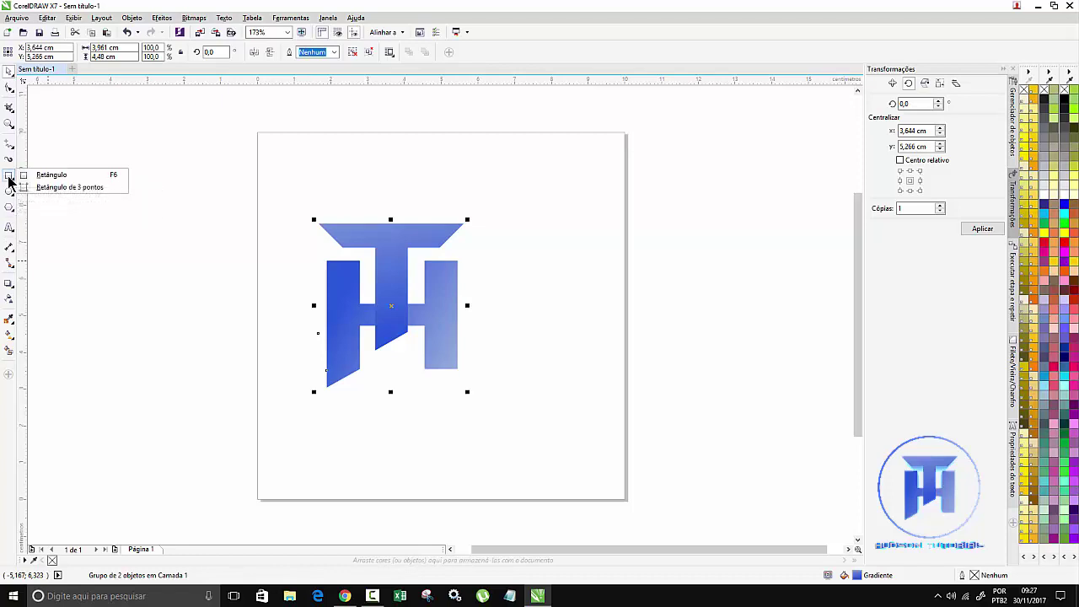
# - Extrude the HT group with depth 20 and its vanishing point at about -0.013, -0.749 cm, just below the centre
pyautogui.click(11, 288)
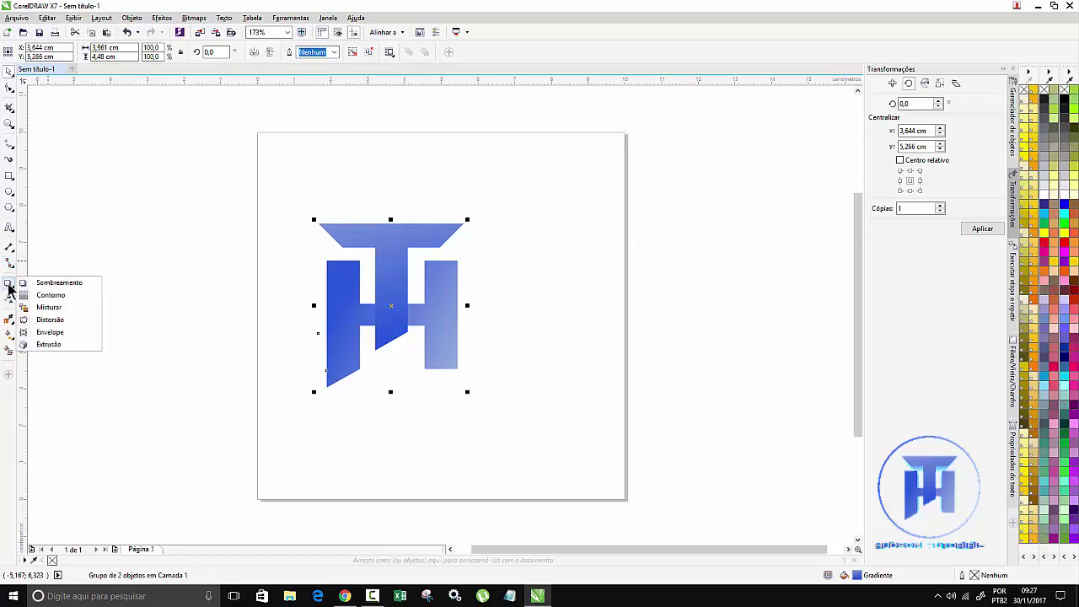
pyautogui.click(46, 344)
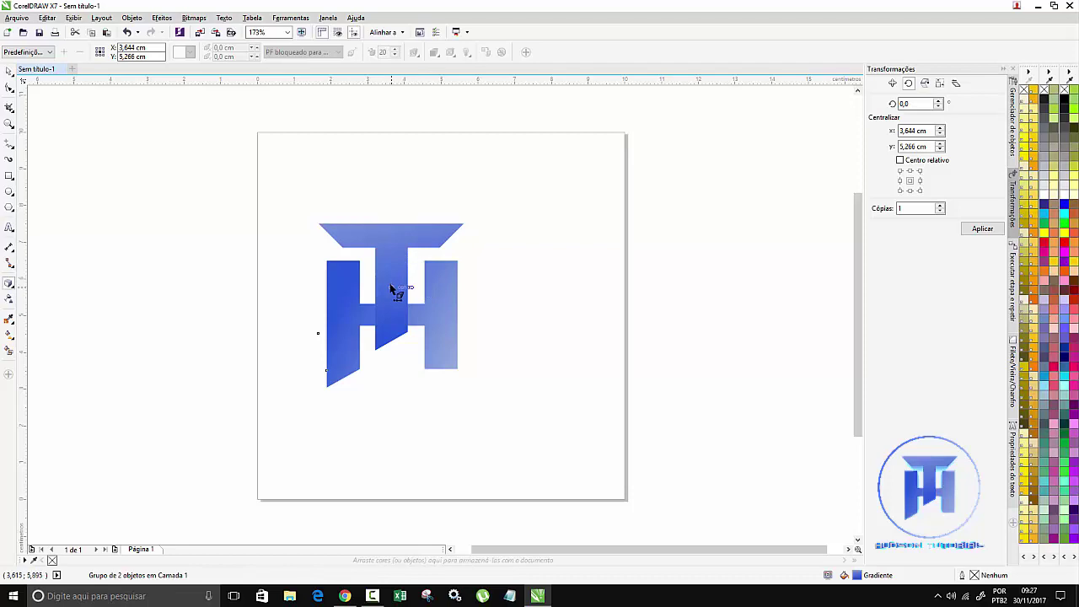
pyautogui.moveTo(391, 328)
pyautogui.mouseDown()
pyautogui.moveTo(390, 339)
pyautogui.moveTo(344, 341)
pyautogui.moveTo(408, 339)
pyautogui.moveTo(394, 347)
pyautogui.moveTo(391, 310)
pyautogui.moveTo(391, 348)
pyautogui.moveTo(391, 333)
pyautogui.mouseUp()
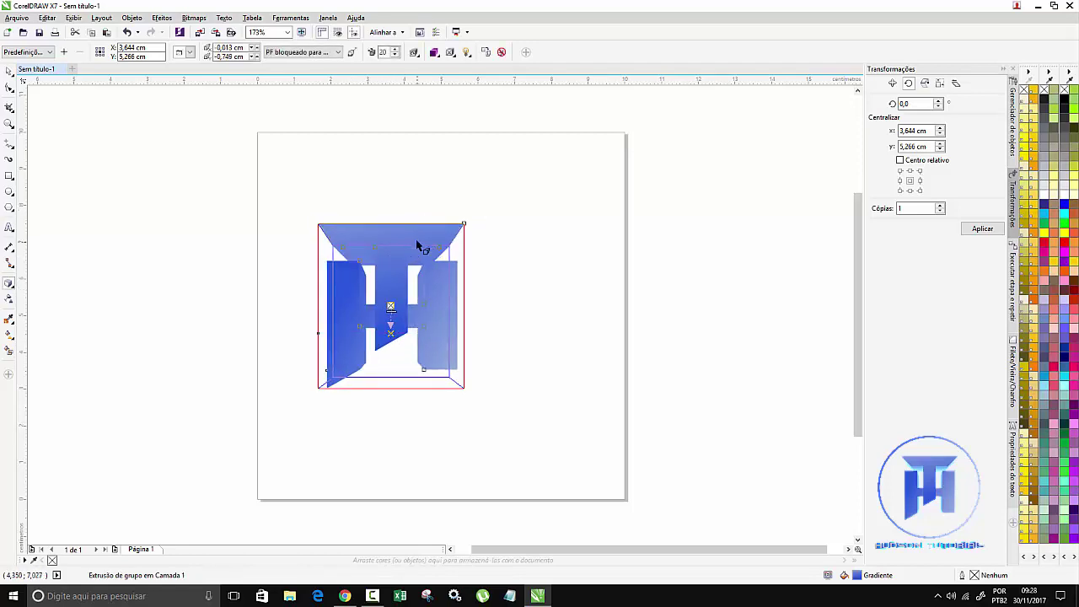
pyautogui.scroll(2, 416, 243)
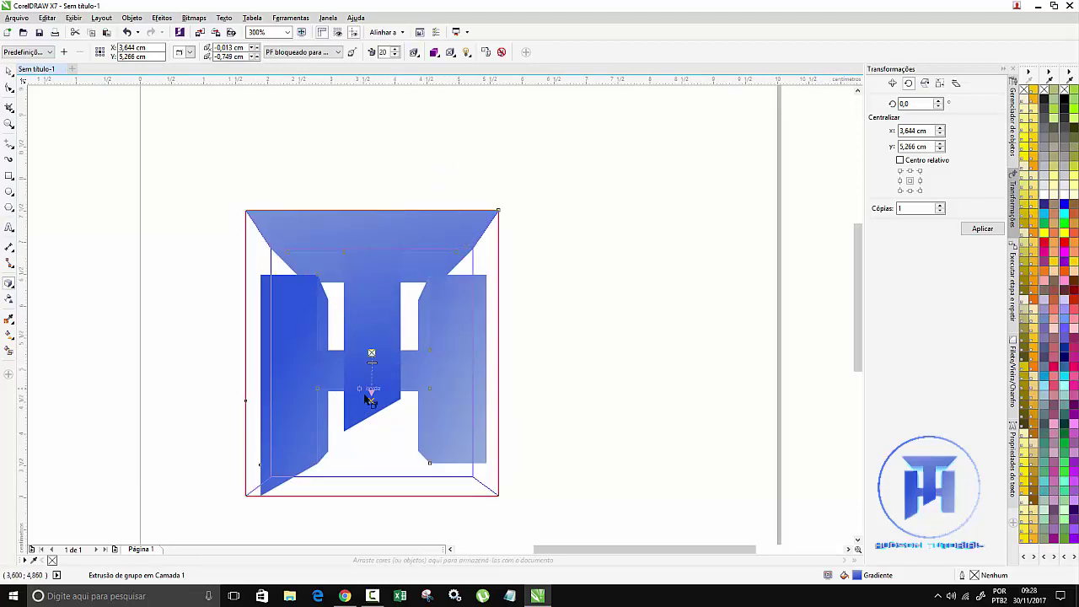
# - Switch the extrusion to colour shading and set its starting colour to light blue
pyautogui.click(435, 53)
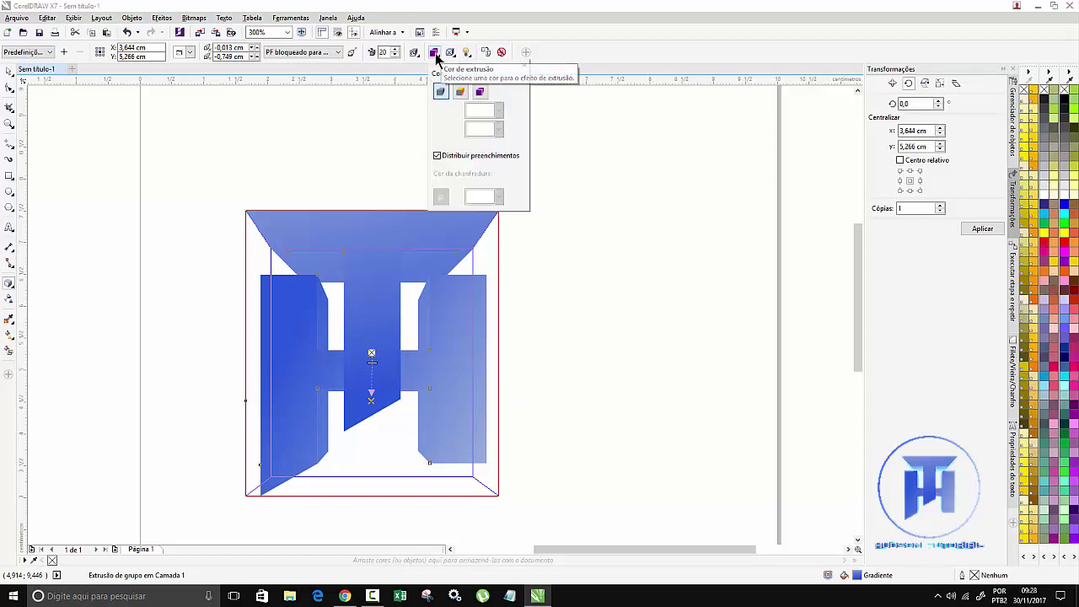
pyautogui.click(480, 92)
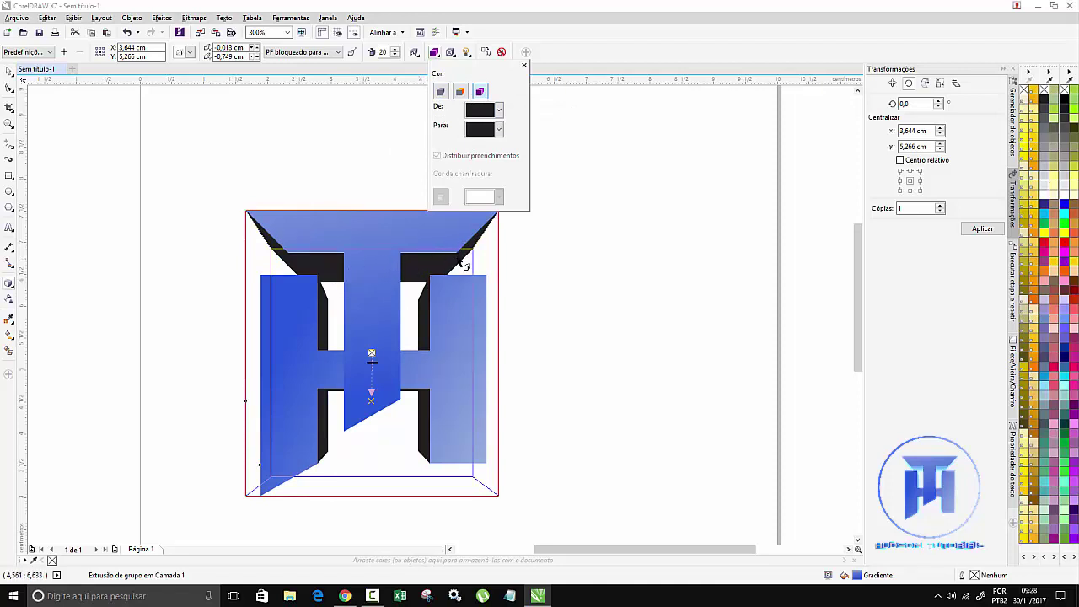
pyautogui.click(498, 110)
pyautogui.click(515, 155)
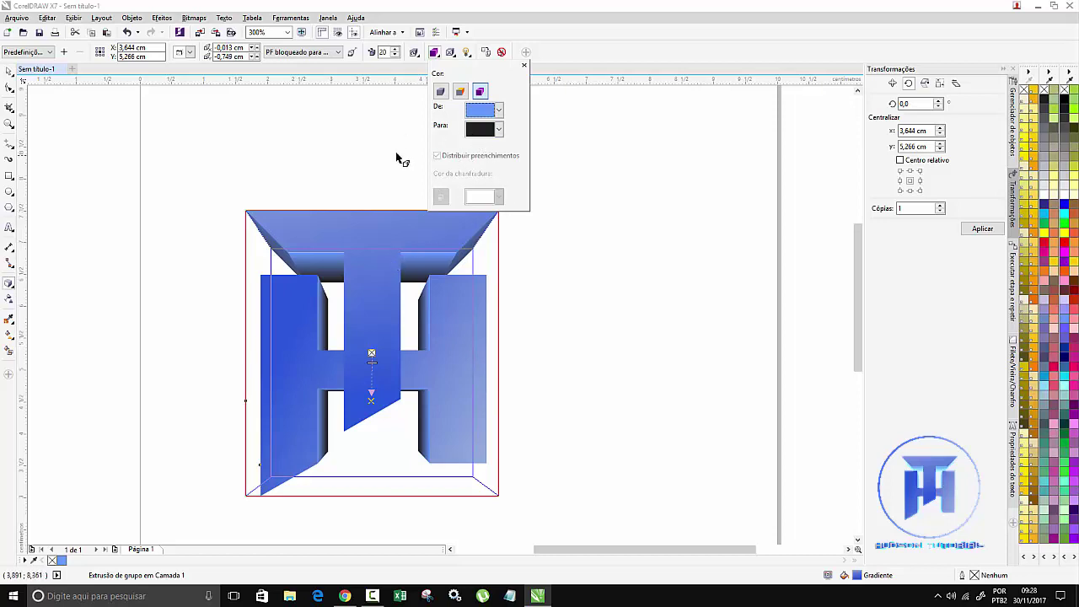
# - Try light grey, white and dark maroon as the end colour of the extrusion's shading
pyautogui.click(499, 129)
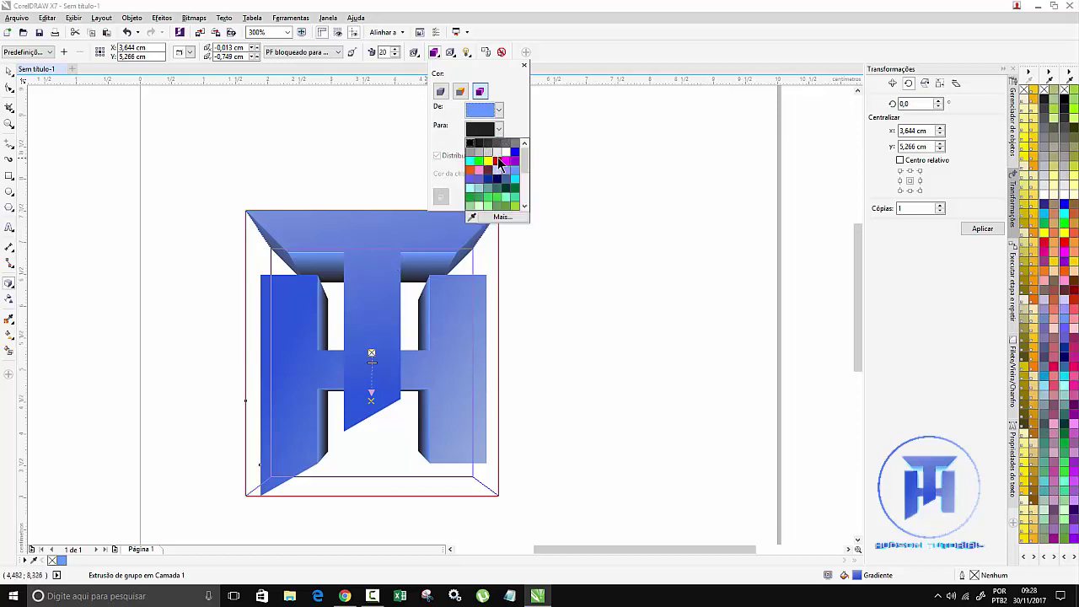
pyautogui.click(498, 152)
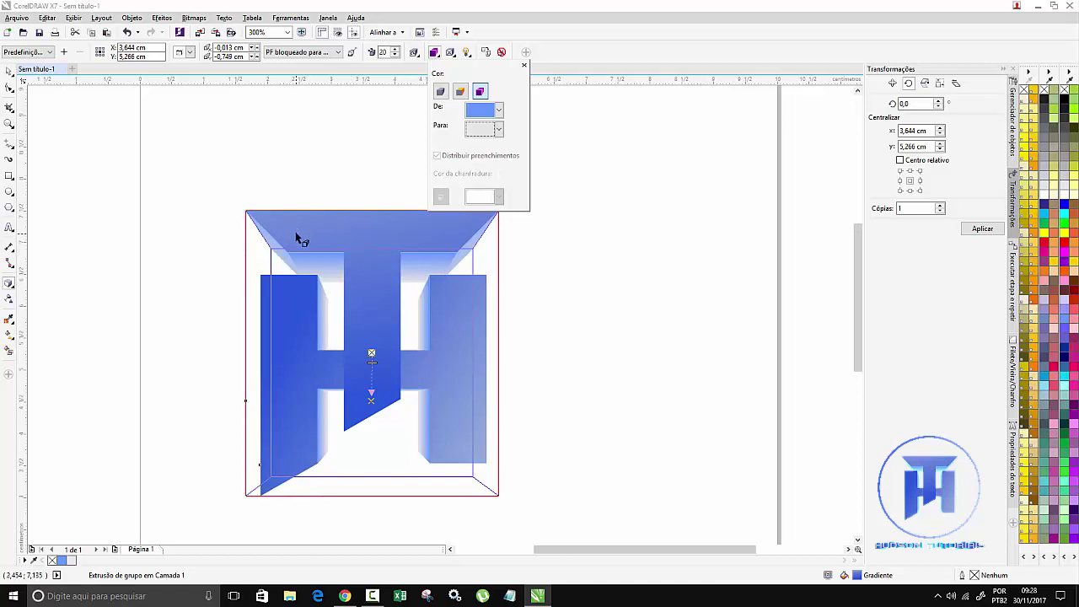
pyautogui.click(499, 129)
pyautogui.click(507, 143)
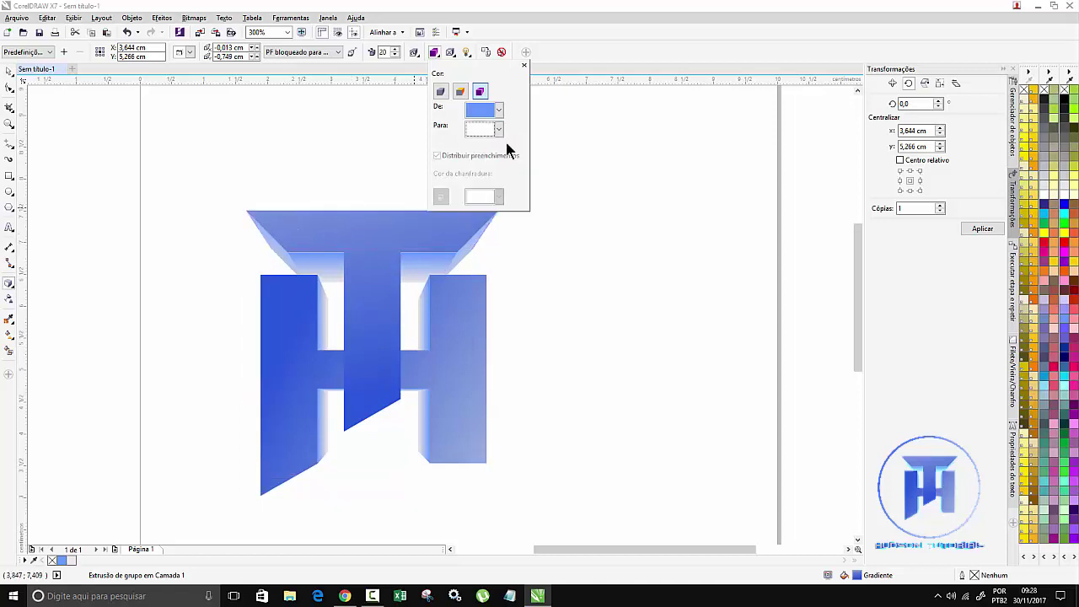
pyautogui.click(500, 129)
pyautogui.click(485, 170)
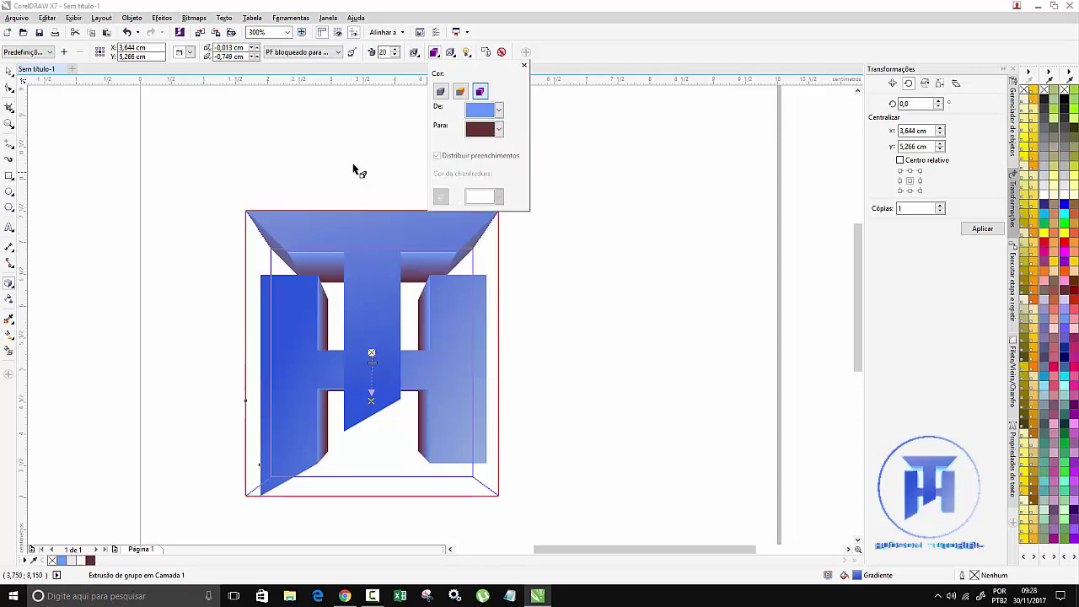
# - Set the extrusion's end shading colour to light cyan and raise its vanishing point to about 0.022, -0.555 cm
pyautogui.click(498, 129)
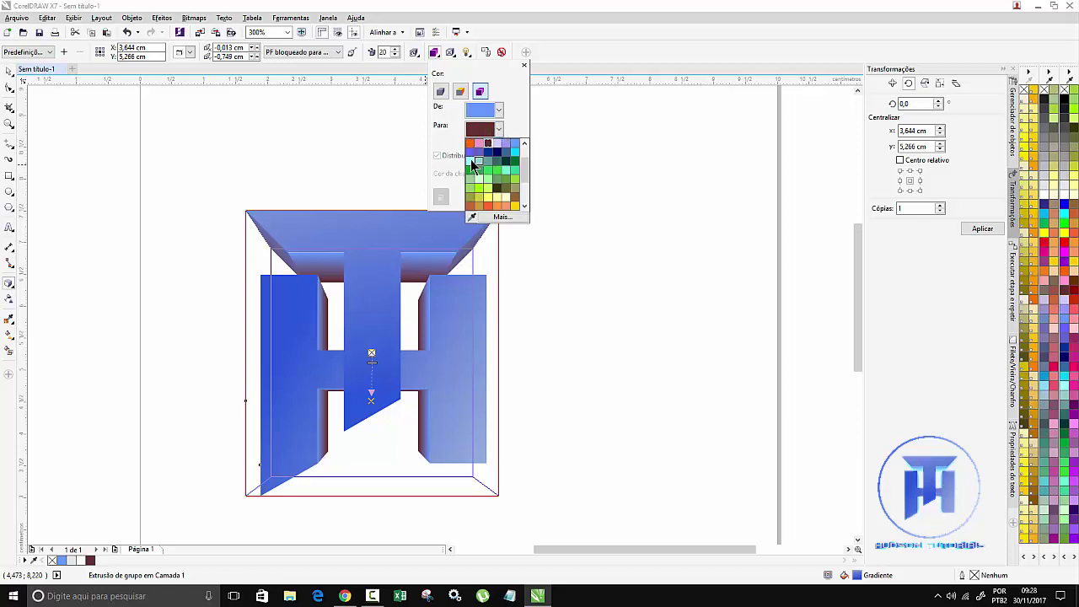
pyautogui.click(473, 166)
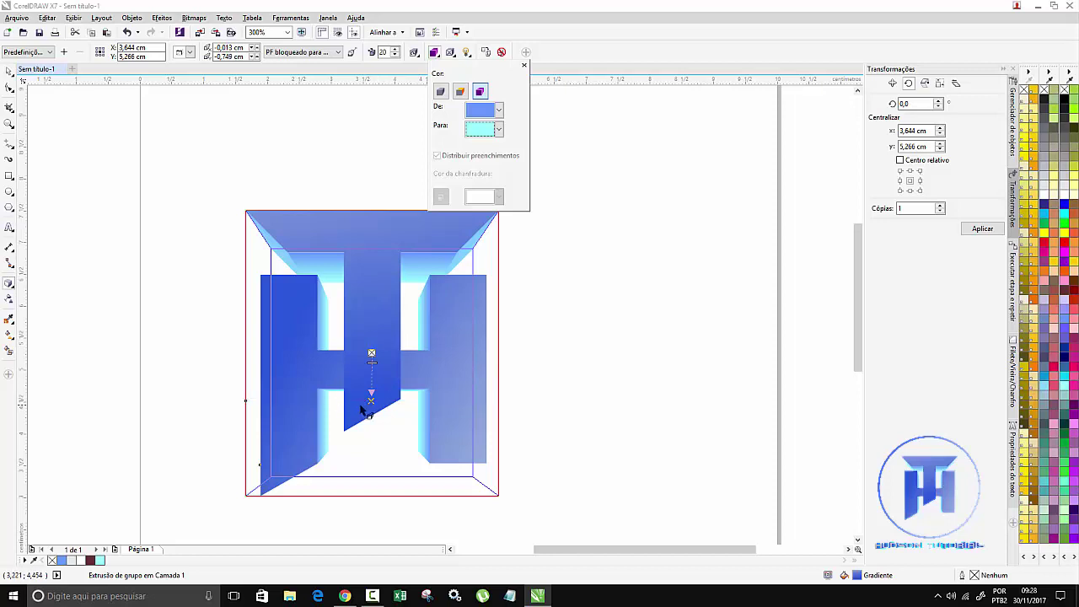
pyautogui.moveTo(372, 399)
pyautogui.mouseDown()
pyautogui.moveTo(354, 391)
pyautogui.moveTo(335, 415)
pyautogui.moveTo(372, 384)
pyautogui.mouseUp()
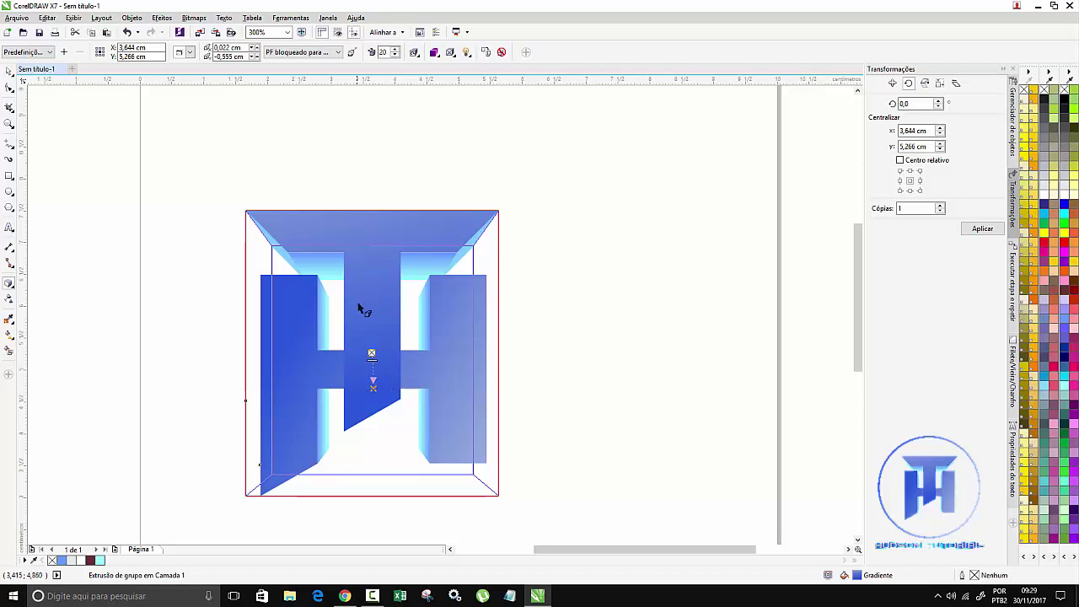
pyautogui.click(8, 71)
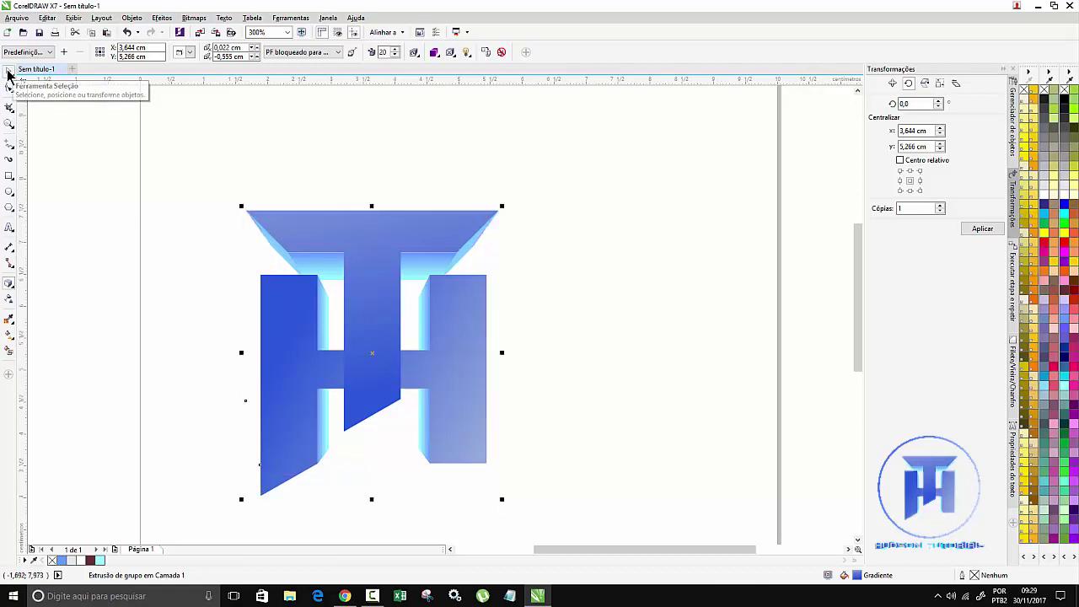
pyautogui.click(263, 187)
# - Enlarge the extruded HT logo to about 6.5 × 7.3 cm and centre it at about X 4.75, Y 4.59 cm on the page
pyautogui.scroll(-2, 274, 197)
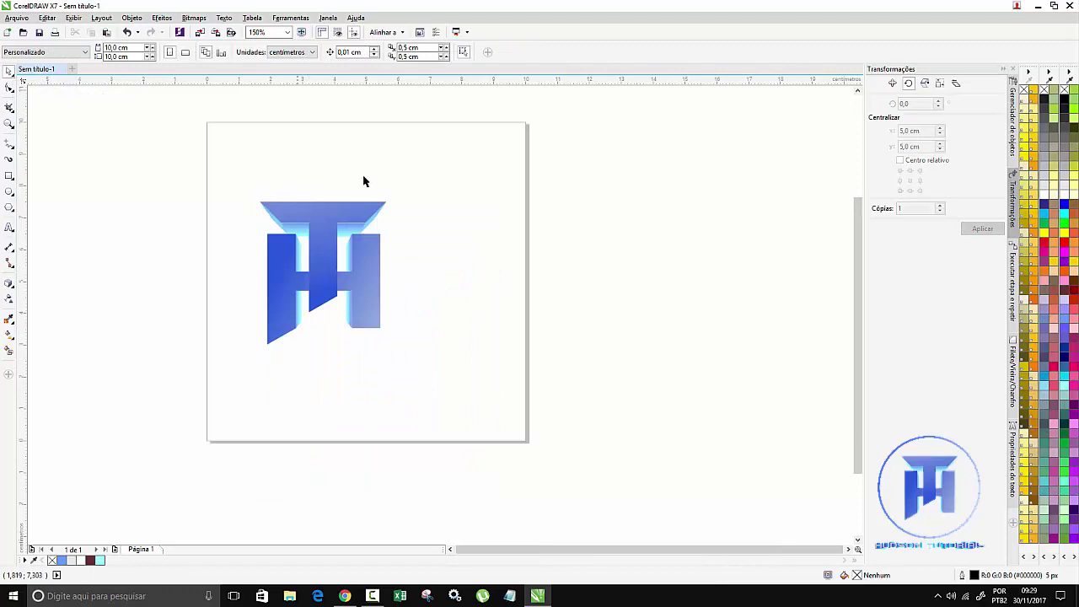
pyautogui.moveTo(230, 165); pyautogui.dragTo(430, 386)
pyautogui.moveTo(349, 277); pyautogui.dragTo(360, 267)
pyautogui.moveTo(262, 183); pyautogui.dragTo(247, 162)
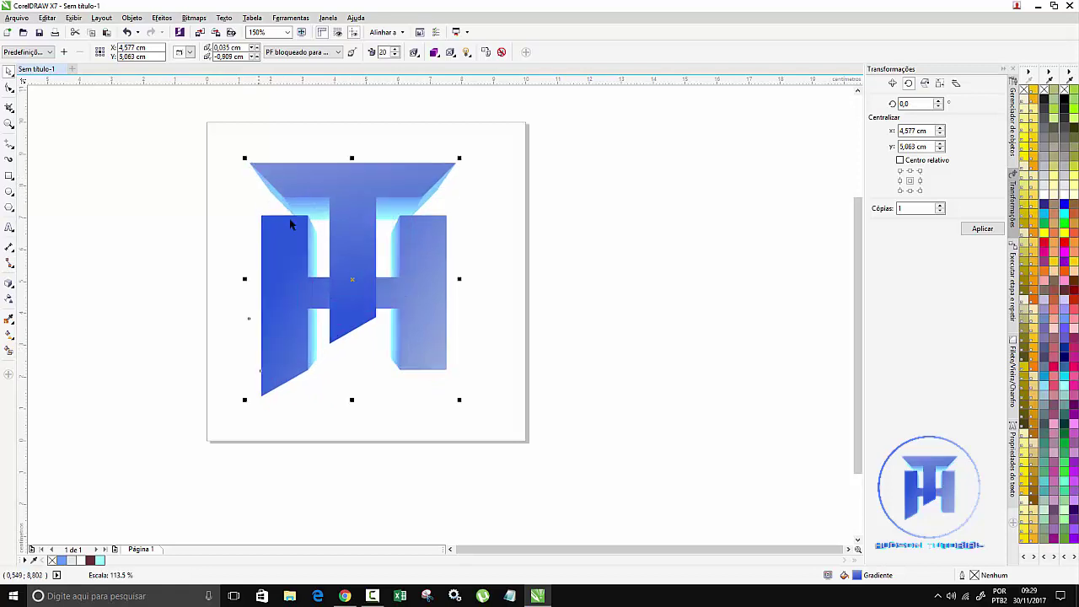
pyautogui.moveTo(352, 235); pyautogui.dragTo(357, 247)
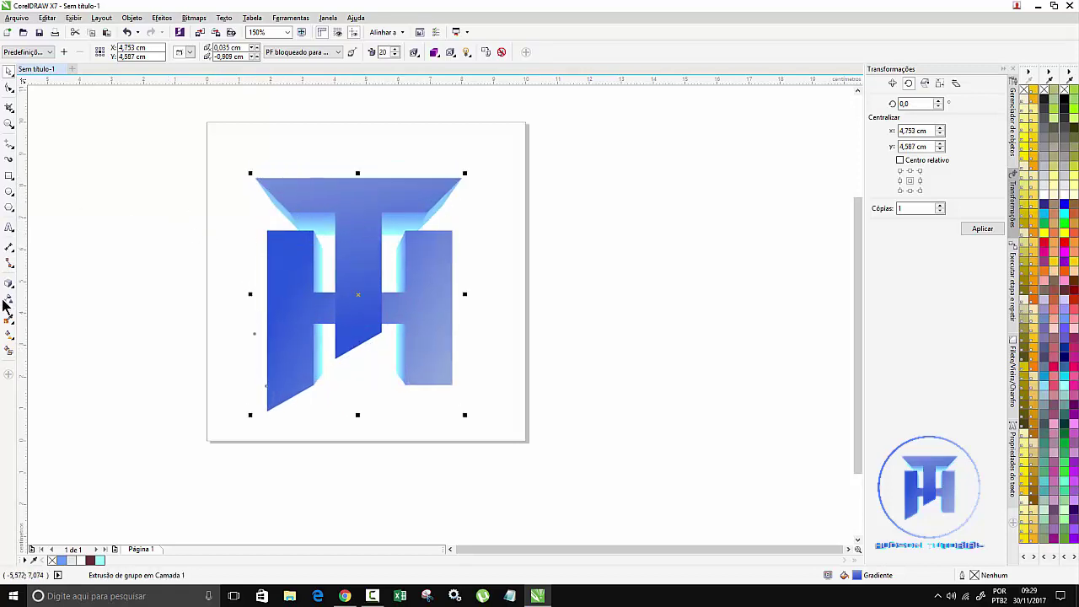
# - Draw an unfilled circle about 11.7 cm in diameter and move it beside the logo, to its right
pyautogui.click(9, 192)
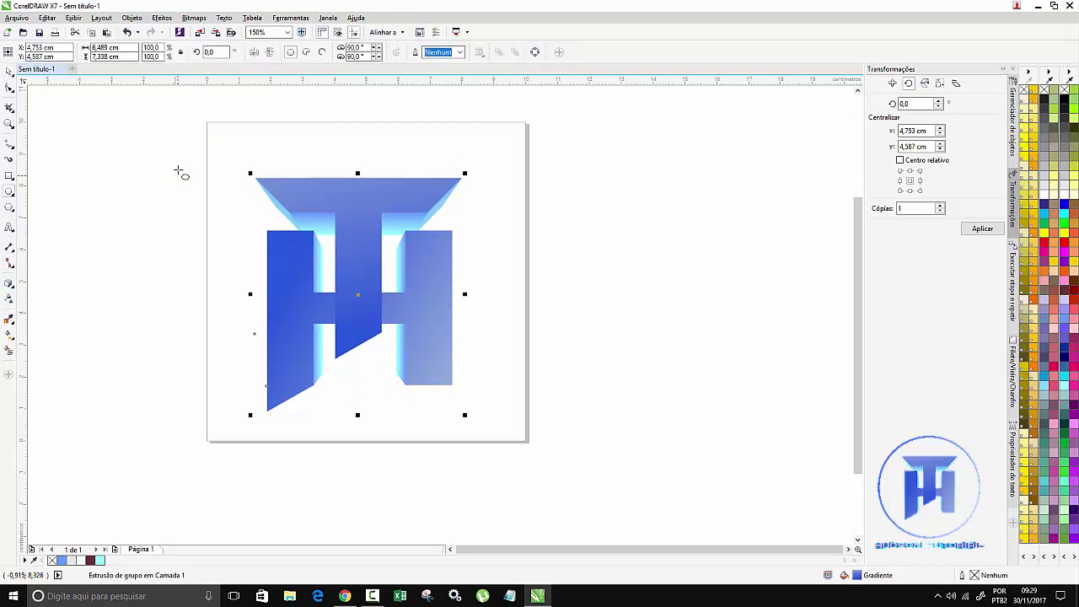
pyautogui.moveTo(184, 145); pyautogui.dragTo(560, 445)
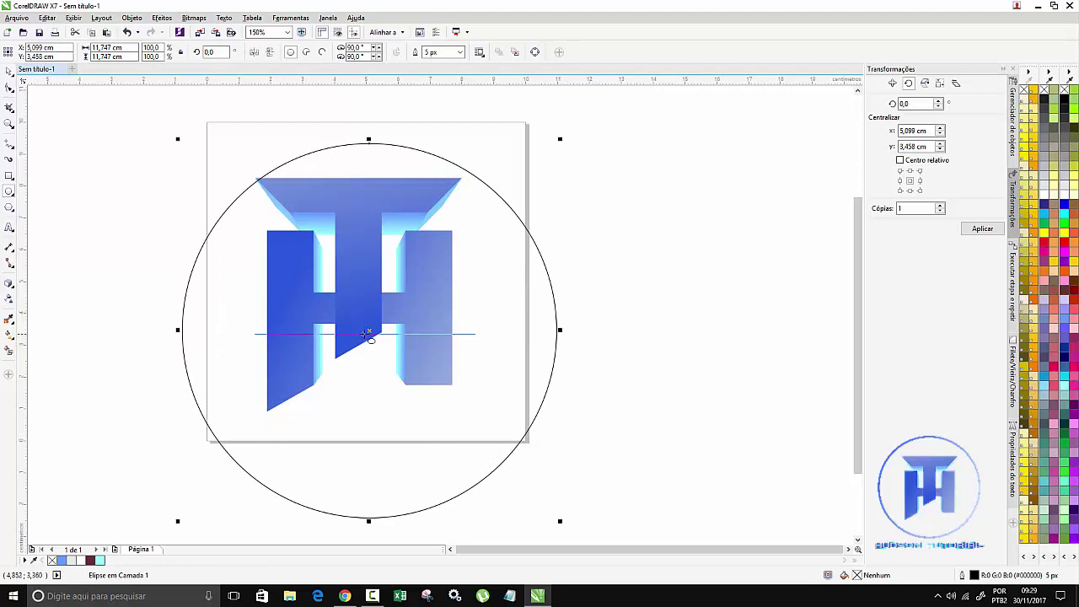
pyautogui.moveTo(369, 333); pyautogui.dragTo(660, 300)
# - Create a concentric copy of the circle inside it, scaled down to about 11.3 cm in diameter
pyautogui.moveTo(686, 551); pyautogui.dragTo(695, 538)
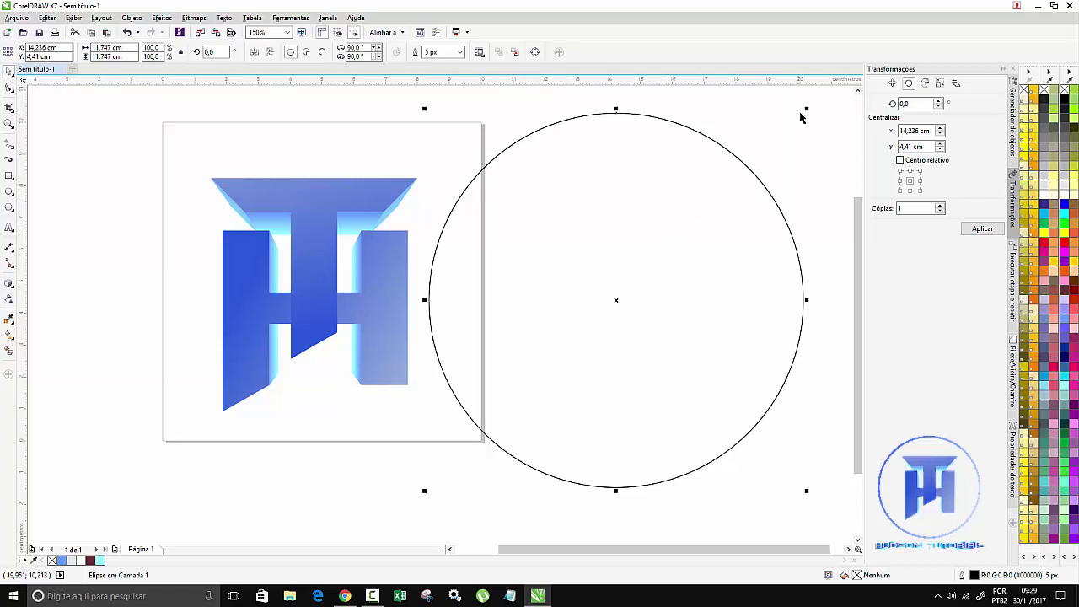
pyautogui.moveTo(807, 108); pyautogui.dragTo(802, 114)
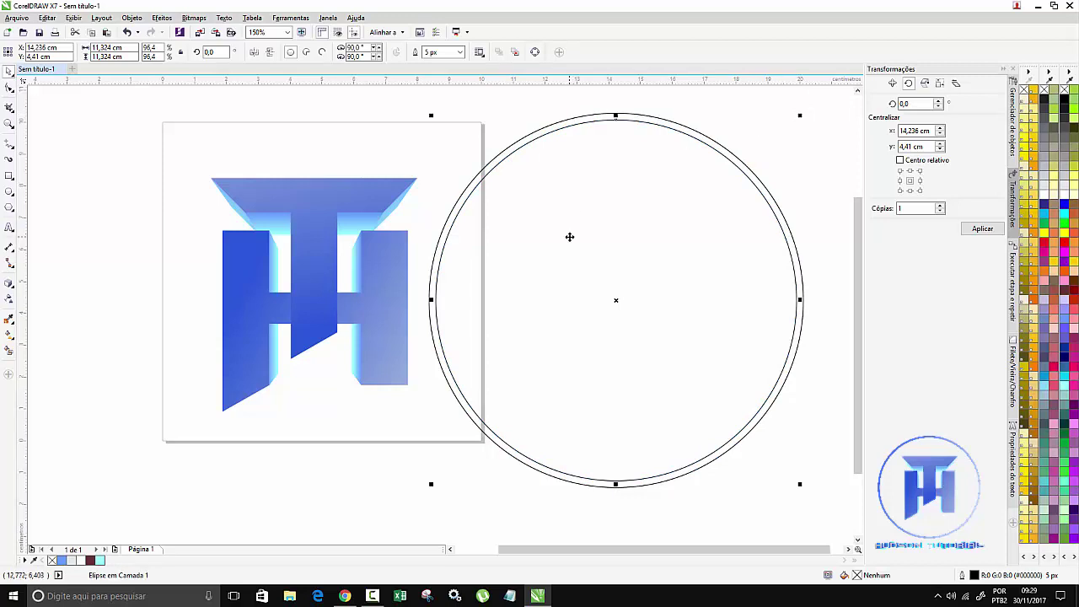
pyautogui.click(818, 532)
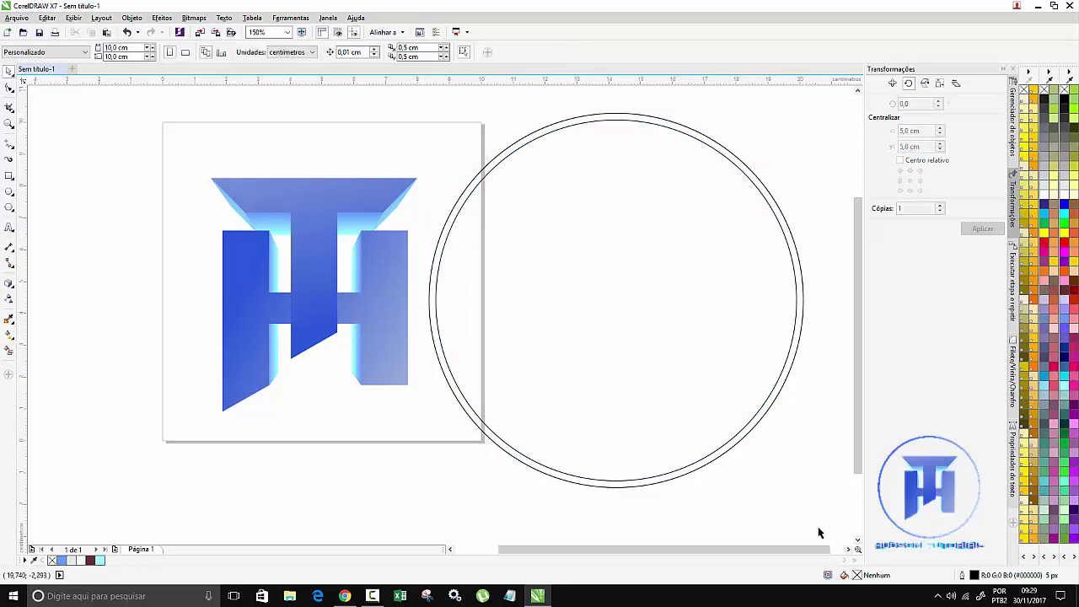
# - Trim the outer circle with the inner circle to form a ring, and delete the leftover inner circle
pyautogui.moveTo(839, 535); pyautogui.dragTo(406, 106)
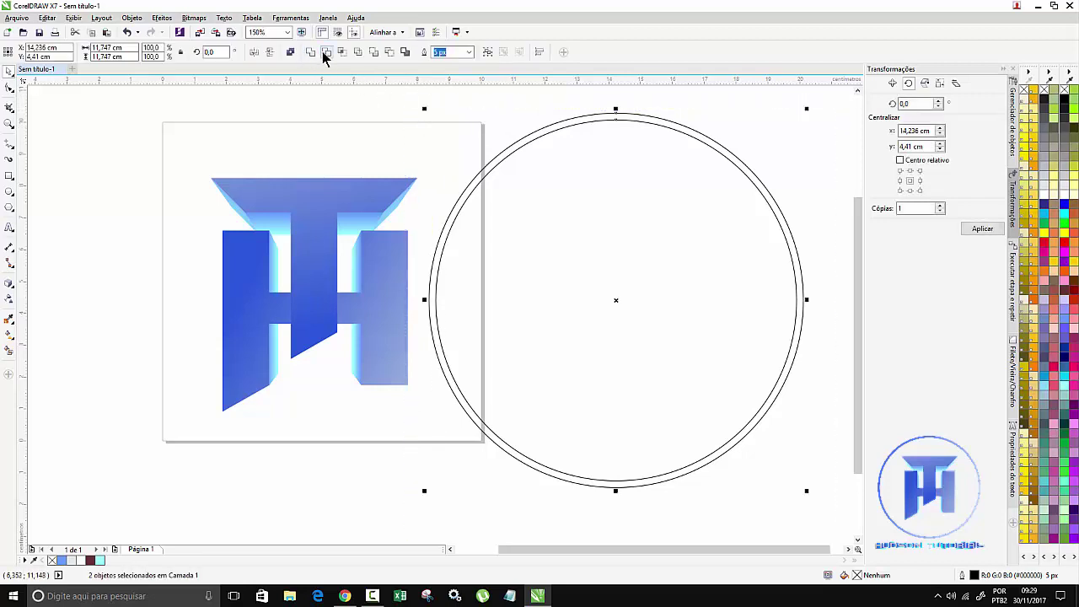
pyautogui.click(324, 54)
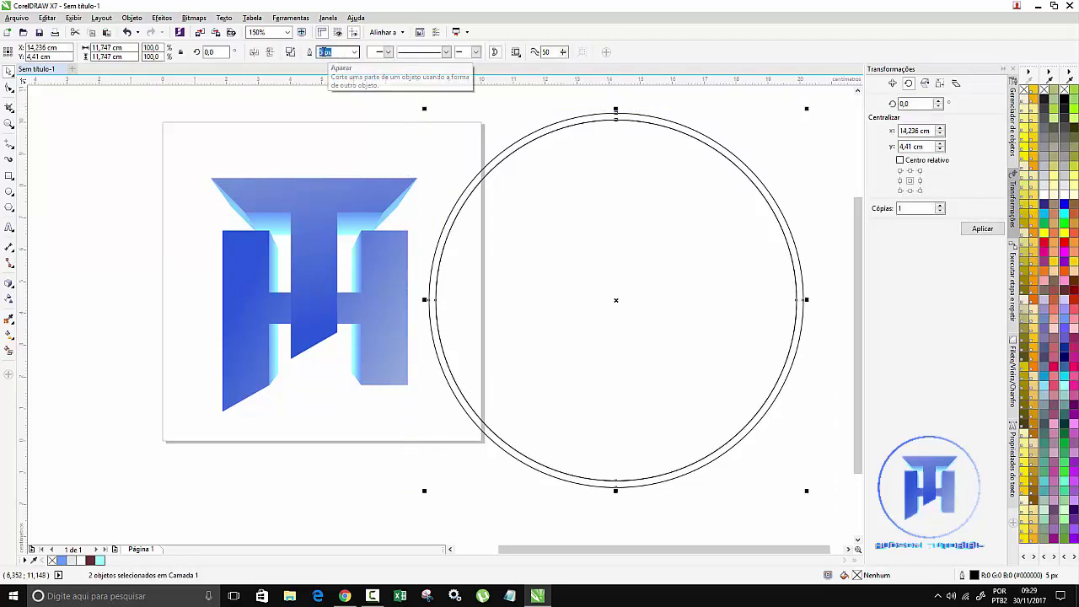
pyautogui.click(540, 100)
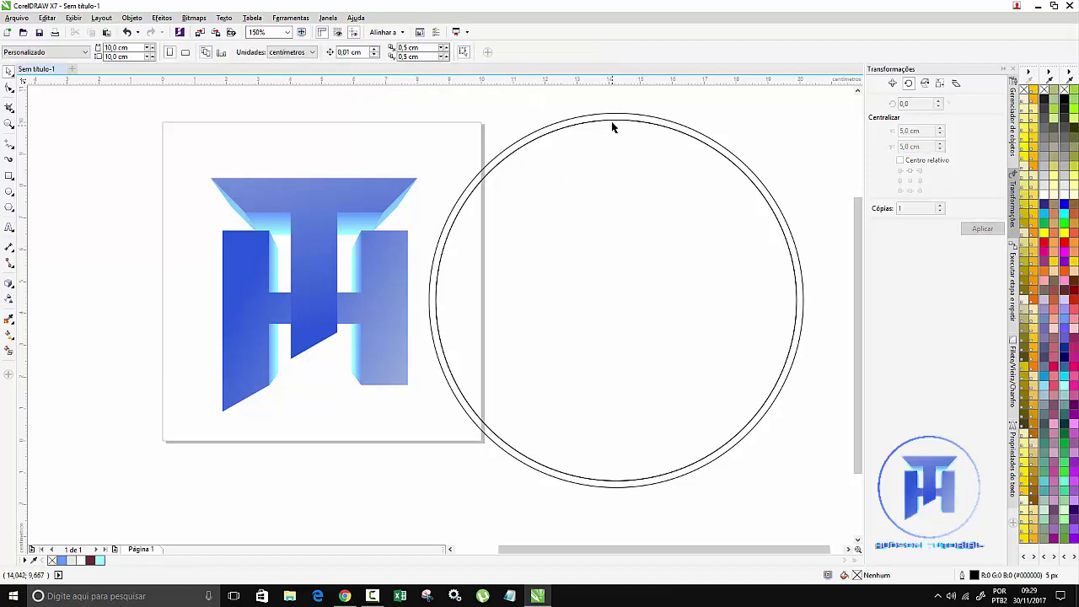
pyautogui.moveTo(557, 135); pyautogui.dragTo(207, 190)
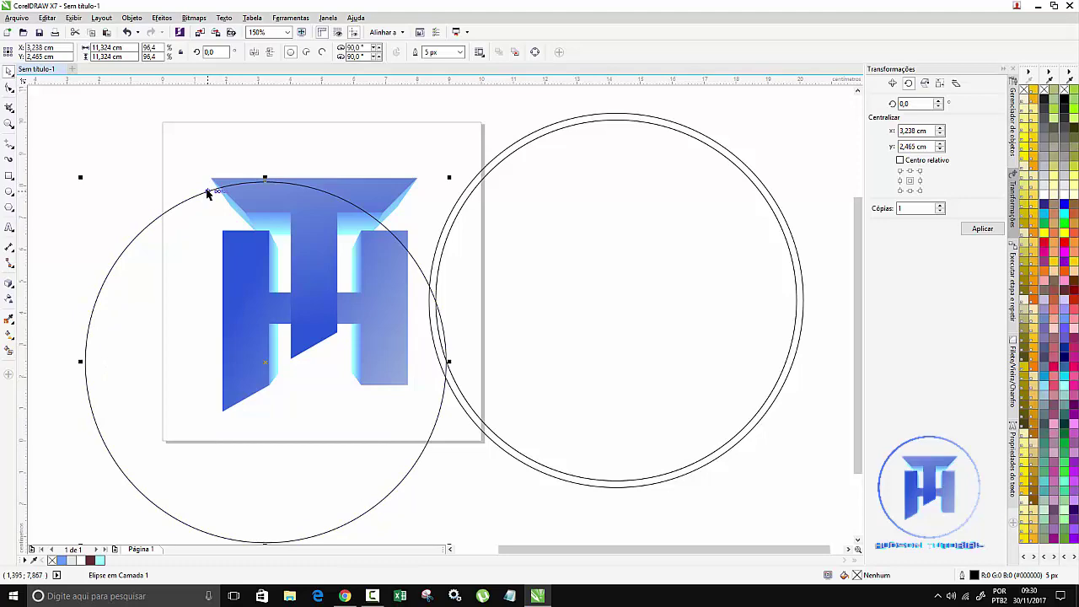
pyautogui.press('Delete')
# - Copy the blue gradient fill from the HT logo onto the ring and remove the ring's outline
pyautogui.moveTo(449, 234)
pyautogui.mouseDown()
pyautogui.moveTo(369, 213)
pyautogui.moveTo(154, 214)
pyautogui.moveTo(453, 223)
pyautogui.moveTo(460, 245)
pyautogui.mouseUp()
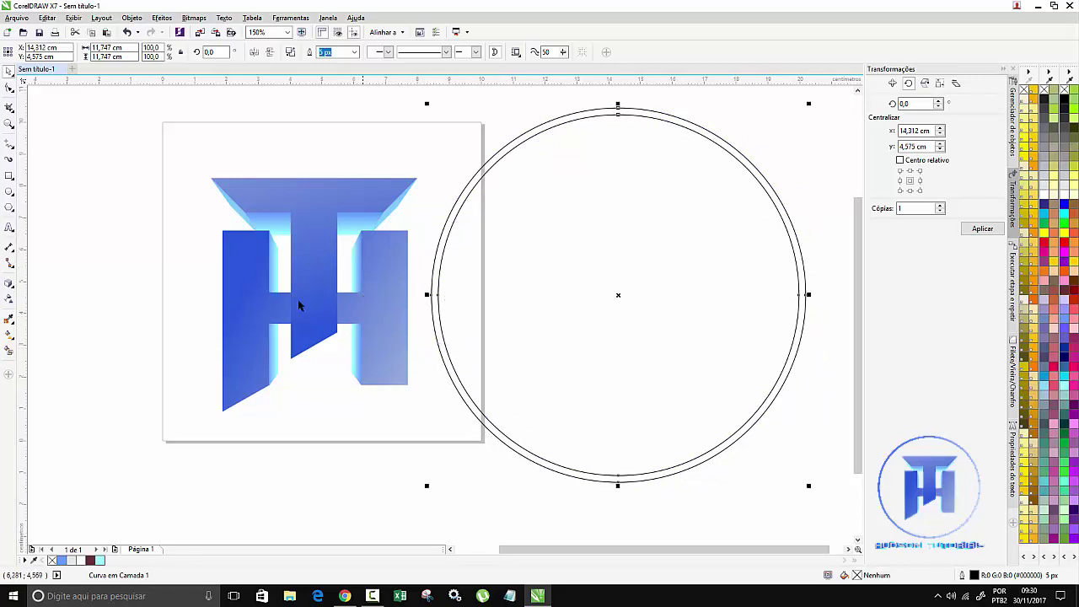
pyautogui.click(9, 335)
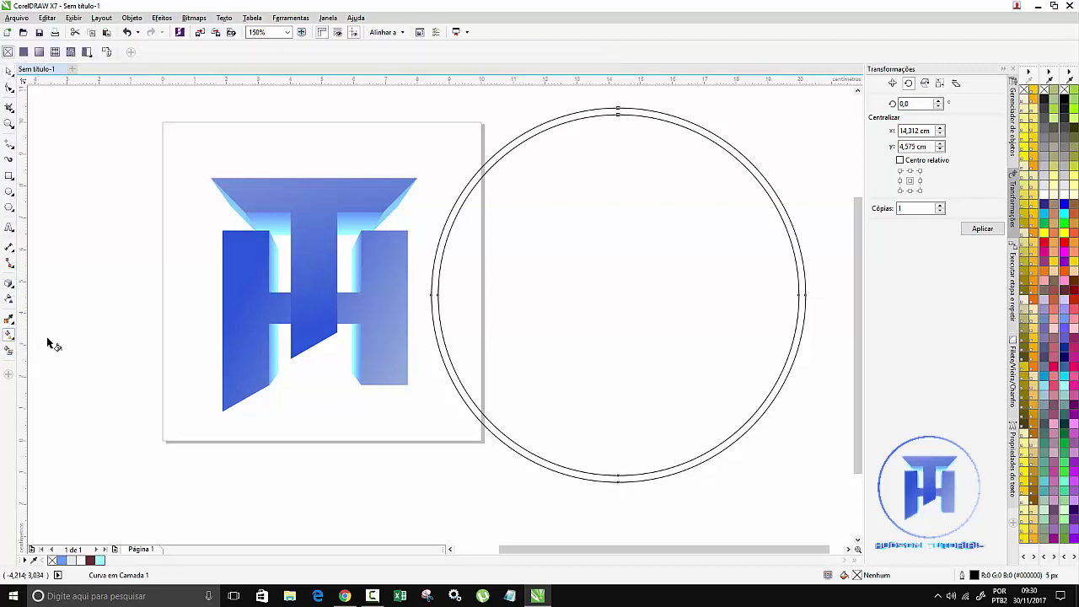
pyautogui.click(107, 53)
pyautogui.click(221, 294)
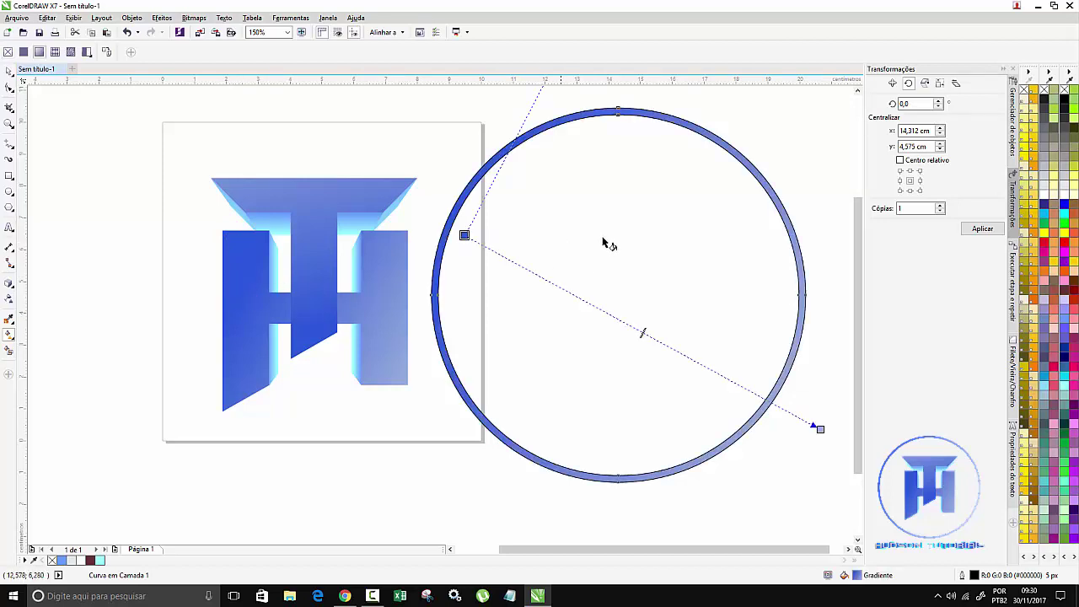
pyautogui.rightClick(1026, 94)
# - Move the ring around the HT logo, centred at about X 4.71, Y 4.73 cm
pyautogui.scroll(-1, 766, 168)
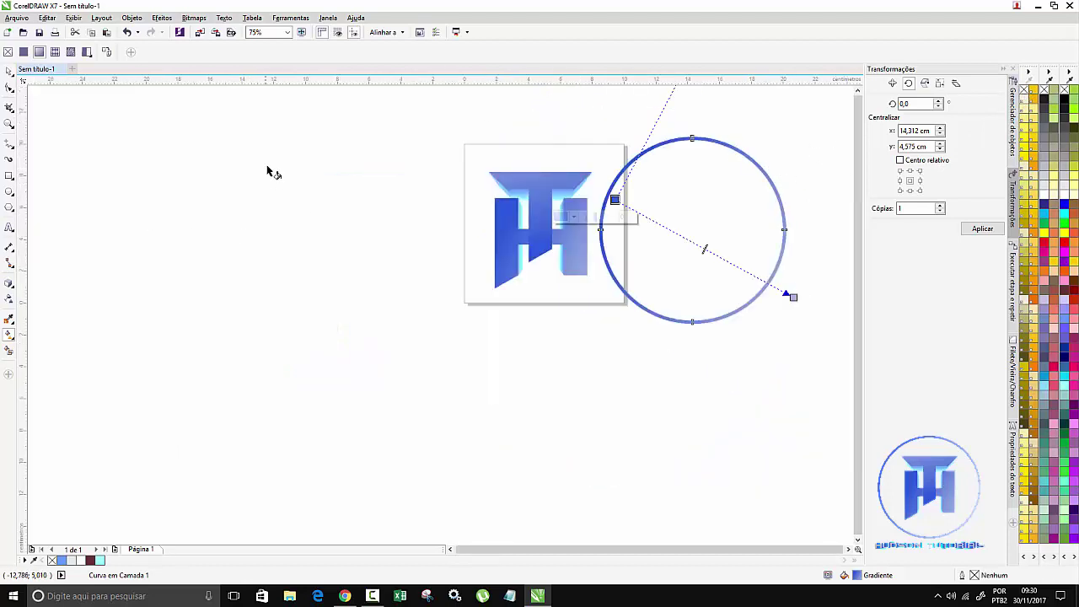
pyautogui.click(9, 72)
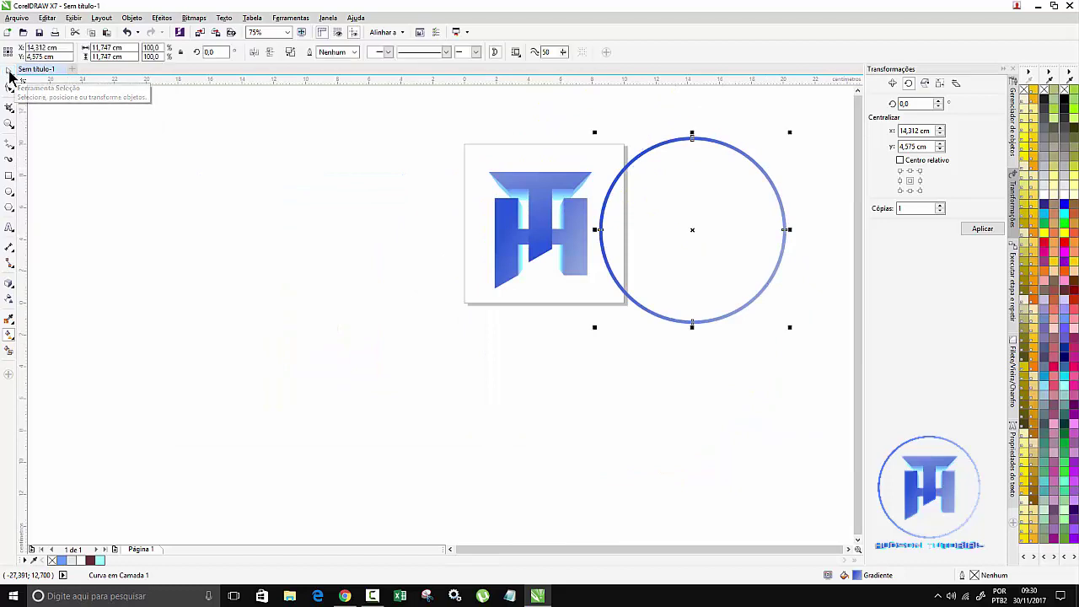
pyautogui.moveTo(692, 229); pyautogui.dragTo(539, 227)
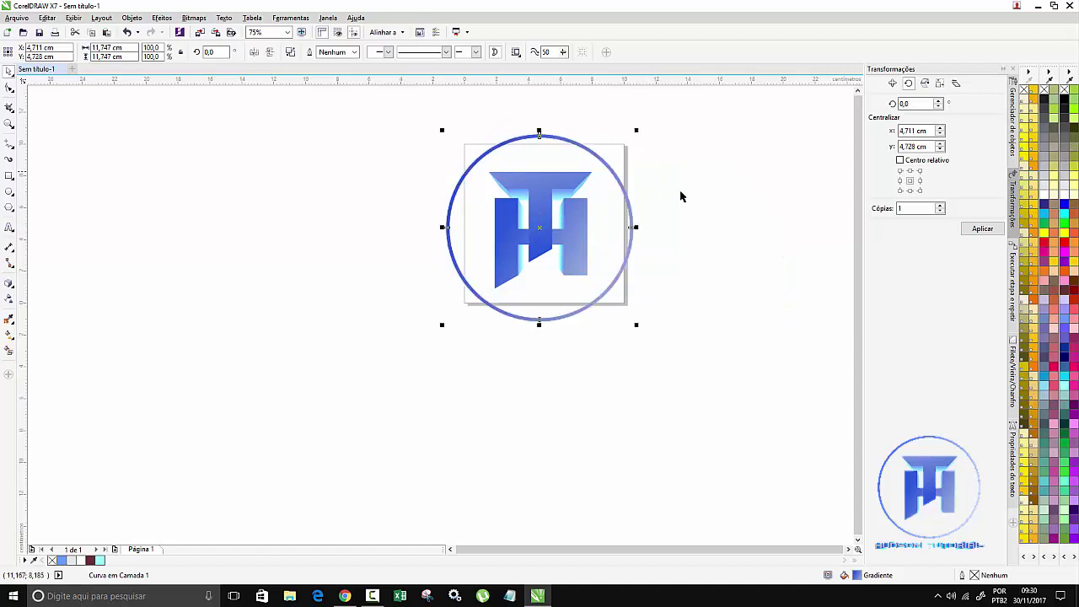
pyautogui.scroll(1, 618, 159)
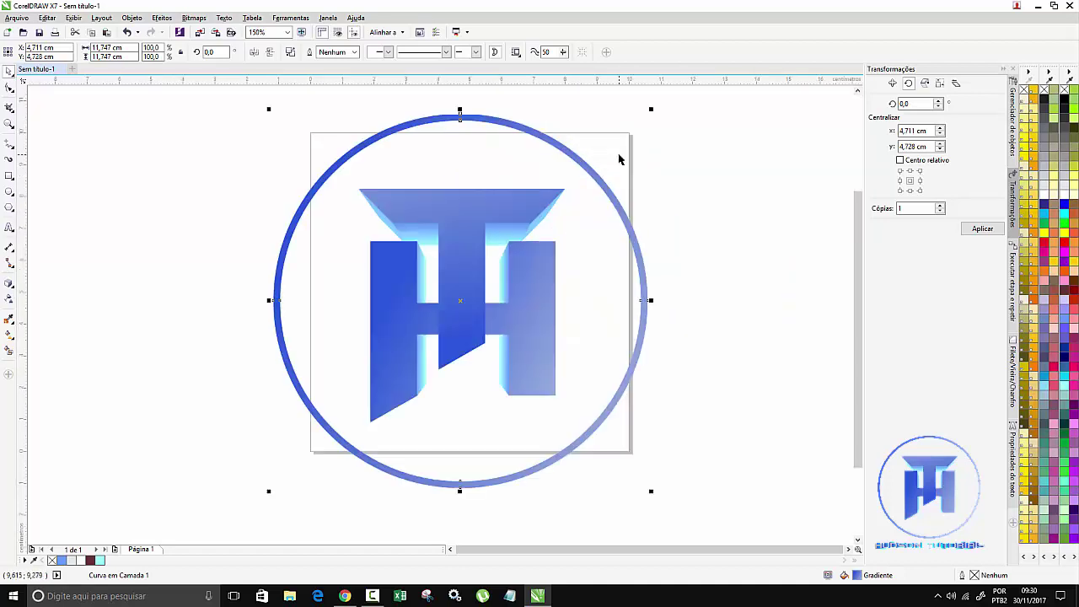
pyautogui.scroll(1, 856, 234)
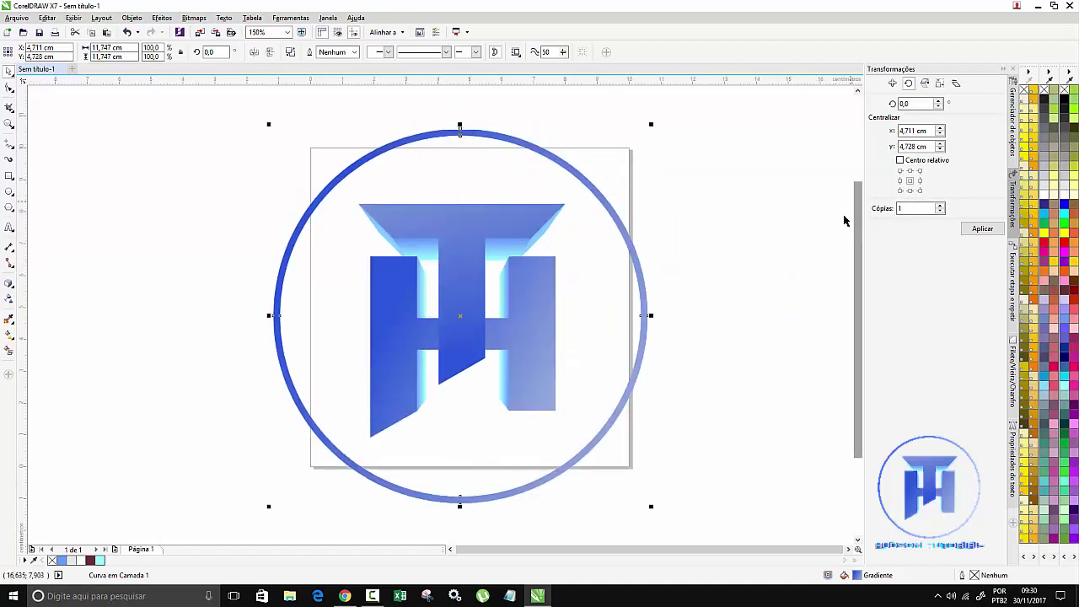
# - Scale the ring and HT logo together to about 9.5 × 9.5 cm and position them at about X 4.91, Y 4.99 cm on the page
pyautogui.scroll(-1, 429, 163)
pyautogui.moveTo(292, 111); pyautogui.dragTo(593, 373)
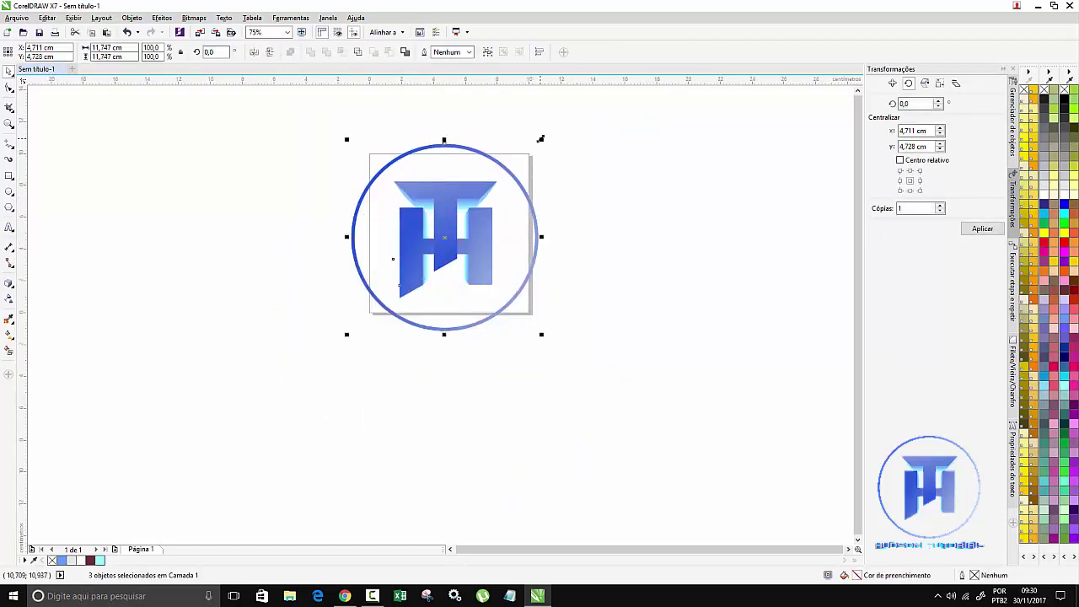
pyautogui.moveTo(539, 140); pyautogui.dragTo(524, 157)
pyautogui.moveTo(469, 201)
pyautogui.mouseDown()
pyautogui.moveTo(478, 202)
pyautogui.moveTo(469, 211)
pyautogui.moveTo(464, 195)
pyautogui.mouseUp()
pyautogui.scroll(1, 469, 205)
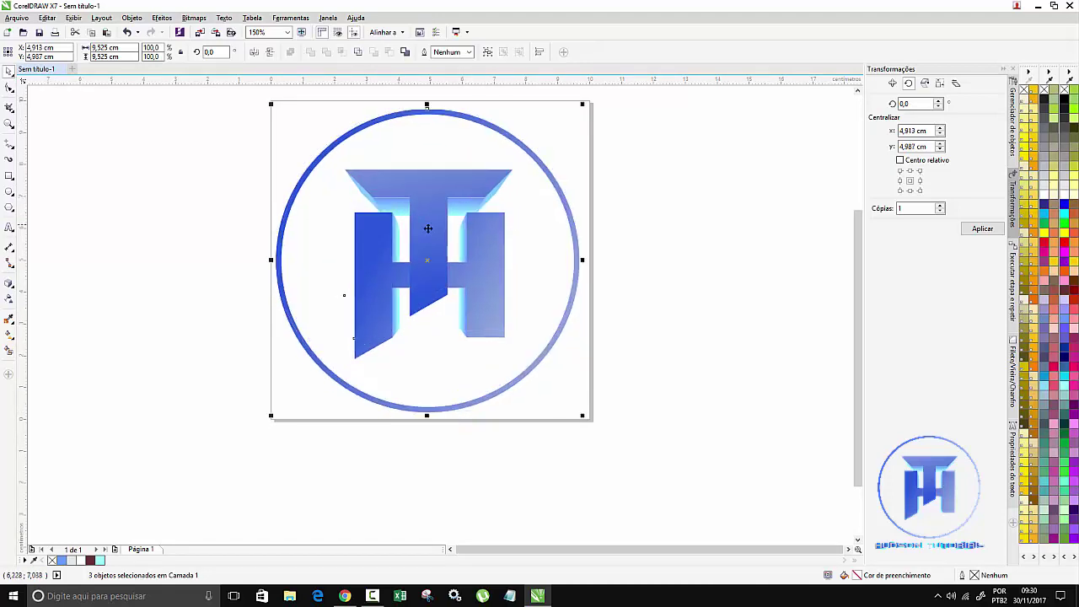
pyautogui.click(192, 192)
pyautogui.scroll(-2, 484, 220)
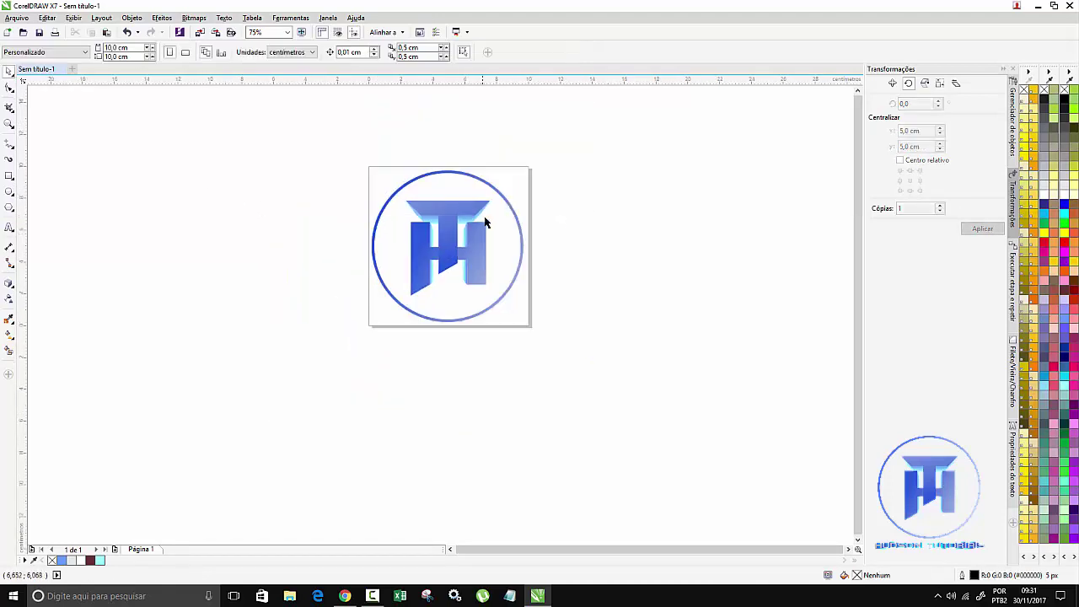
pyautogui.scroll(2, 506, 222)
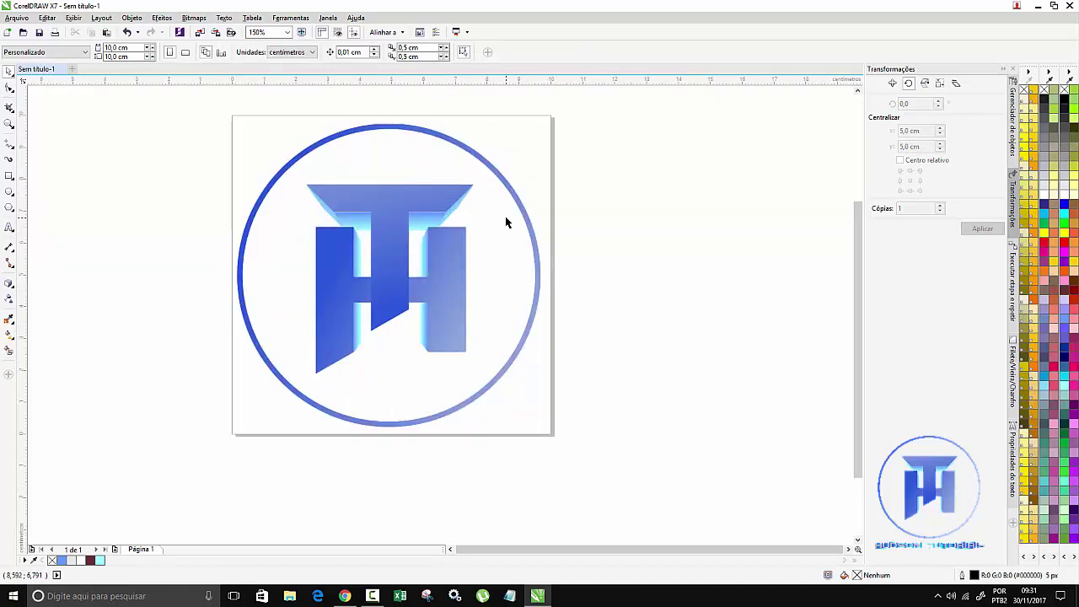
# - Export the logo to the desktop (Área de Trabalho) as a transparent 24-bit RGB PNG named "logomarca canal png"
pyautogui.click(15, 18)
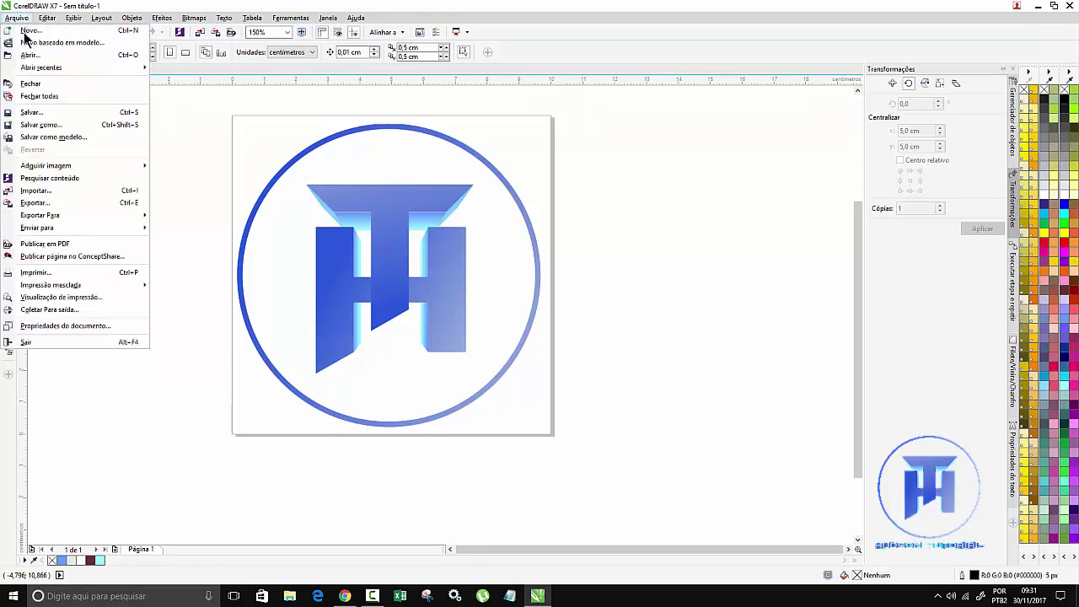
pyautogui.click(60, 203)
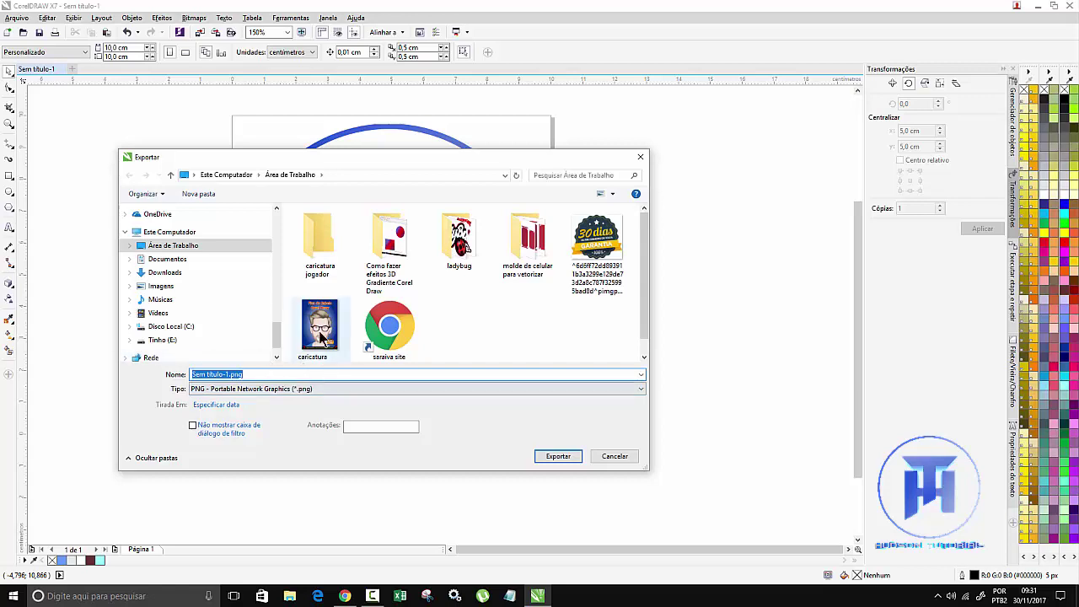
pyautogui.press('BackSpace')
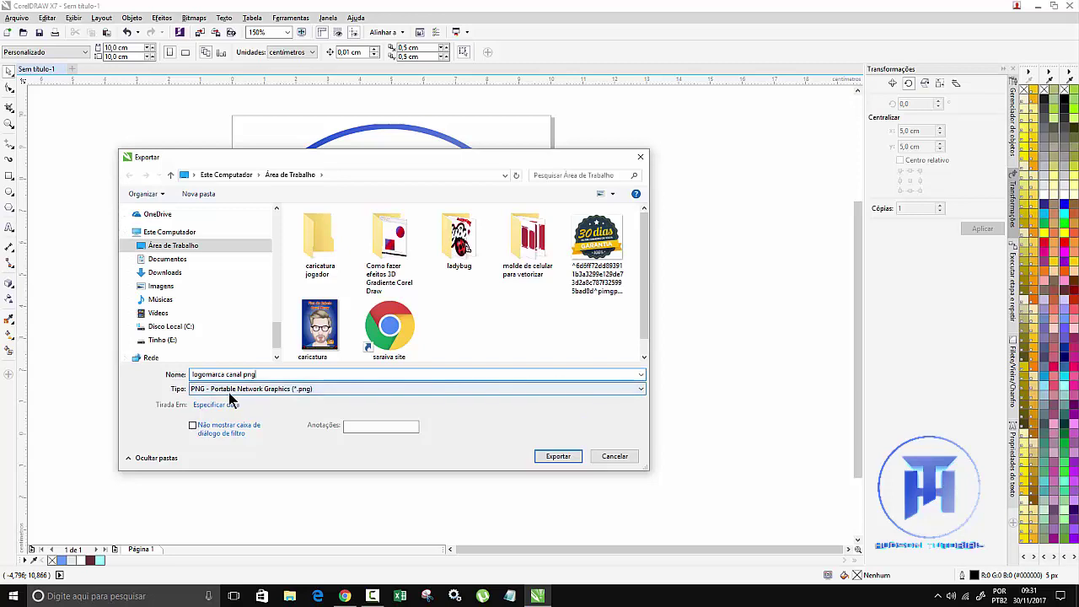
pyautogui.click(495, 388)
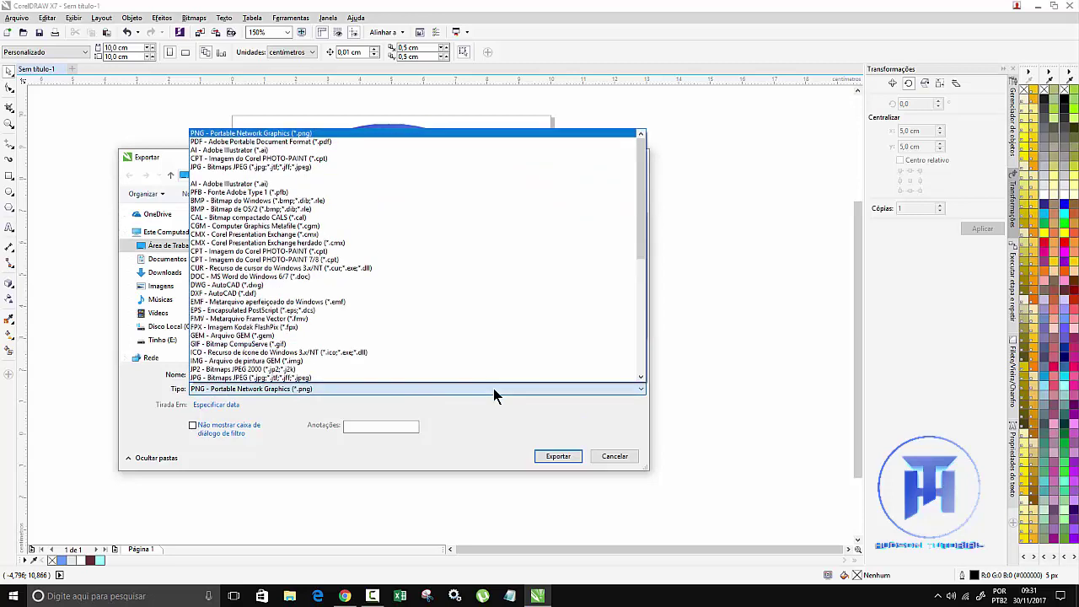
pyautogui.click(493, 388)
pyautogui.click(572, 458)
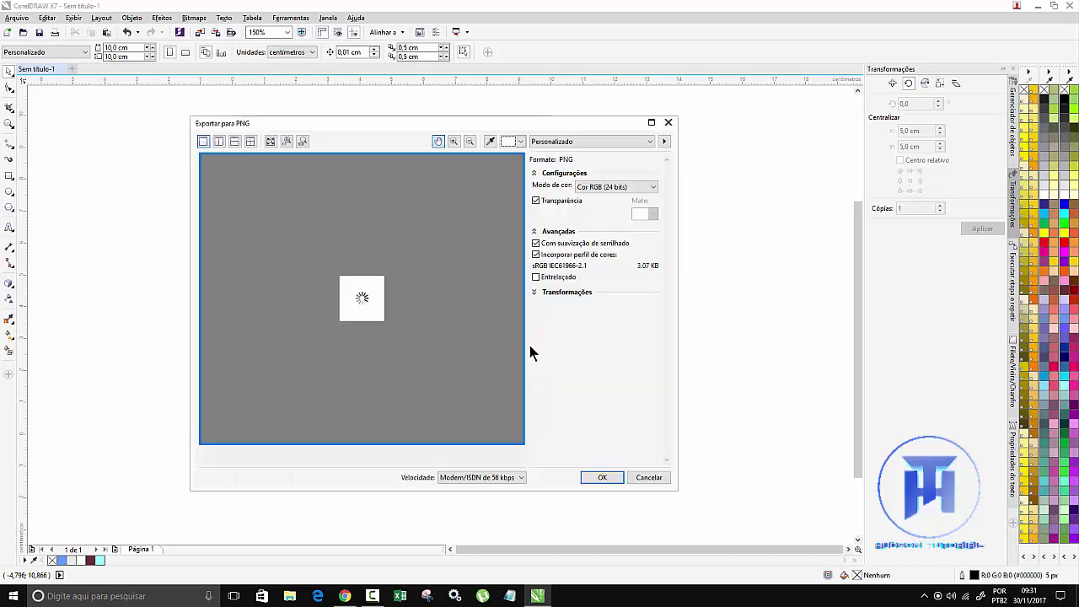
pyautogui.click(602, 478)
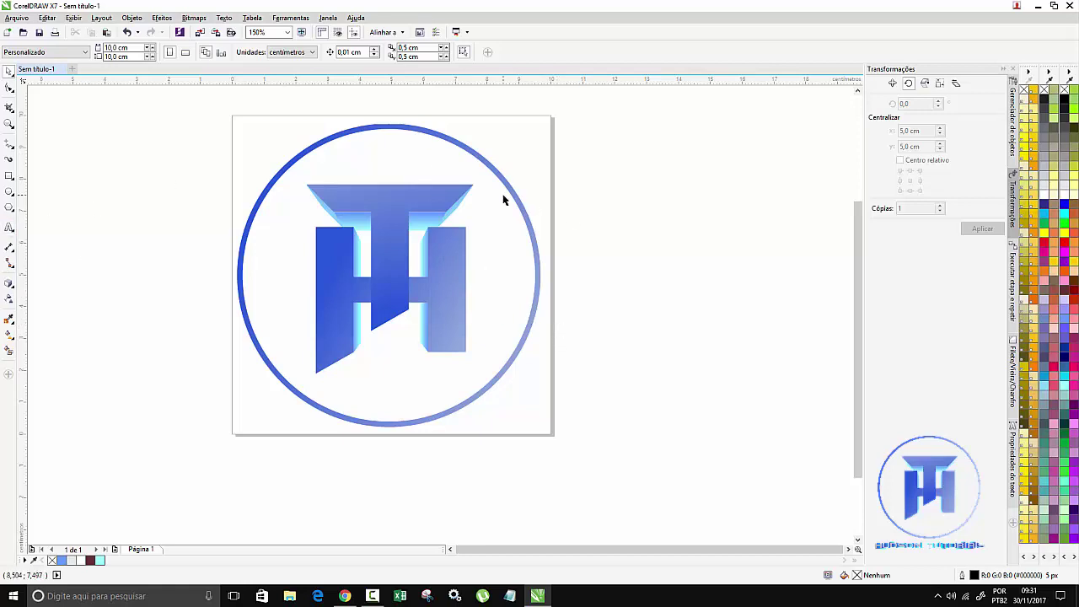
# - Add a page-sized 10 × 10 cm rectangle behind the logo with a white fill and no outline
pyautogui.doubleClick(8, 178)
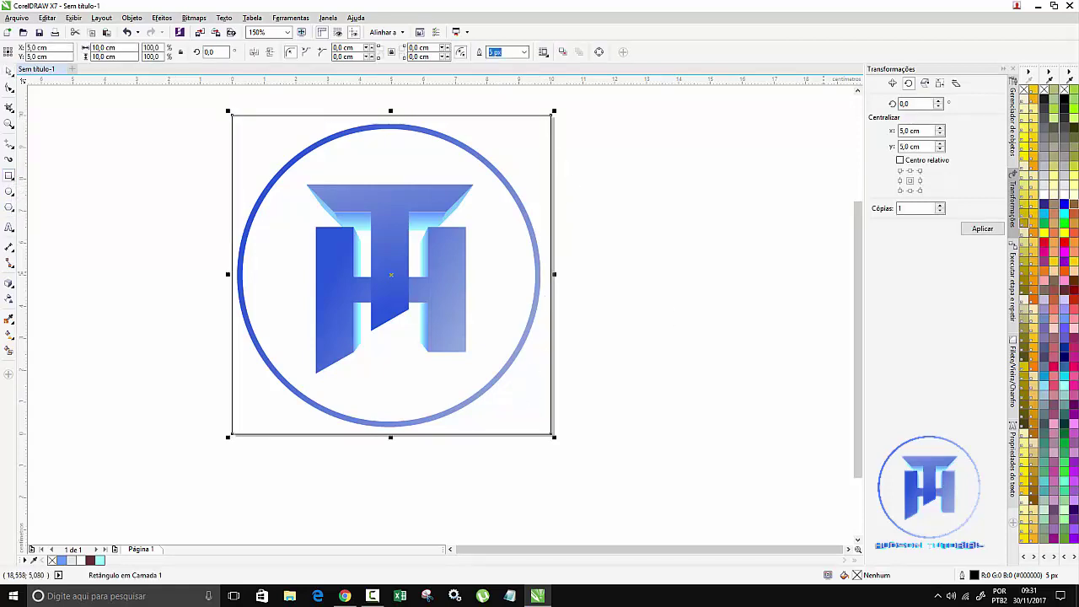
pyautogui.click(1064, 196)
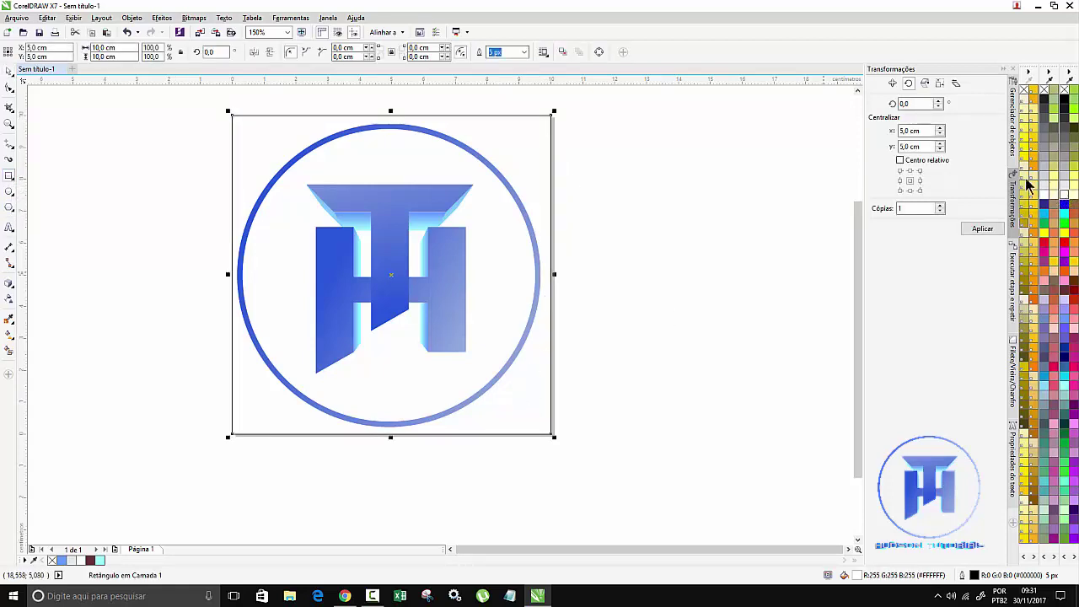
pyautogui.rightClick(1024, 95)
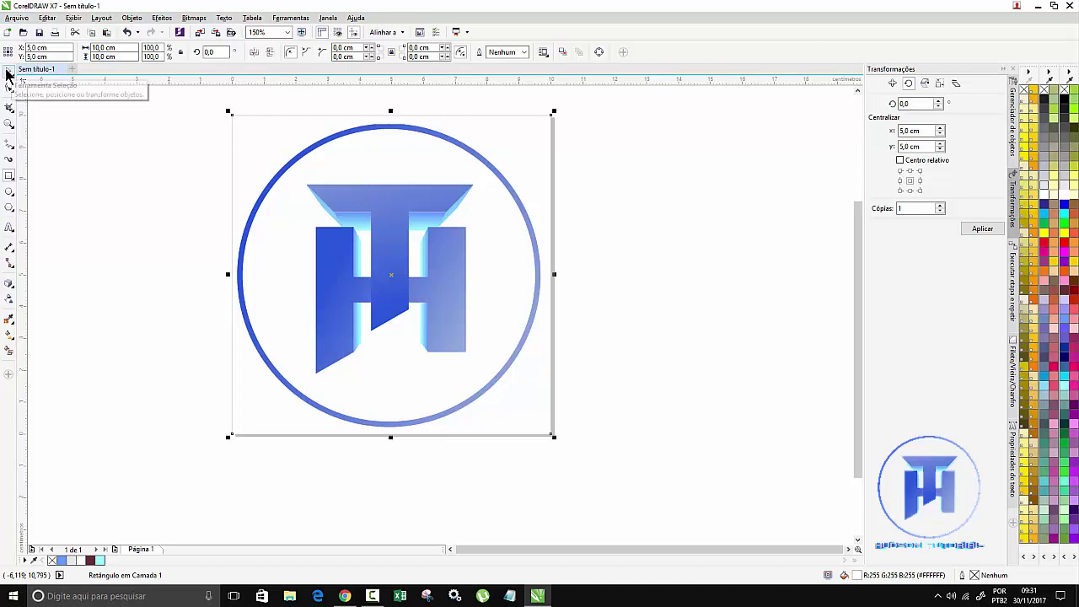
pyautogui.press('Escape')
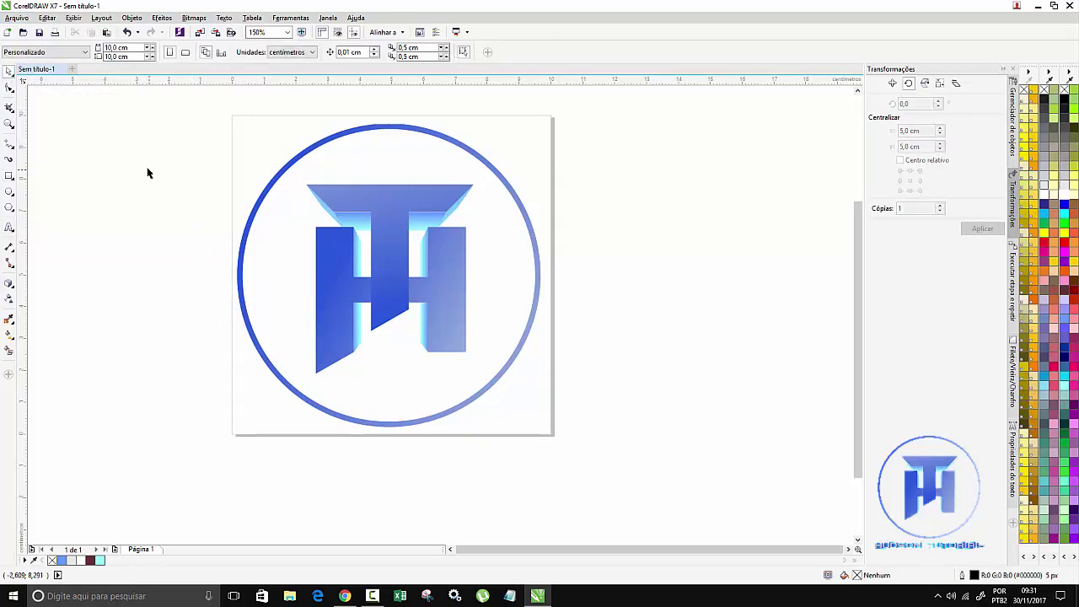
# - Export the logo with its white background to the desktop as a 24-bit RGB PNG named "logomarca canal 2 png.png"
pyautogui.click(17, 18)
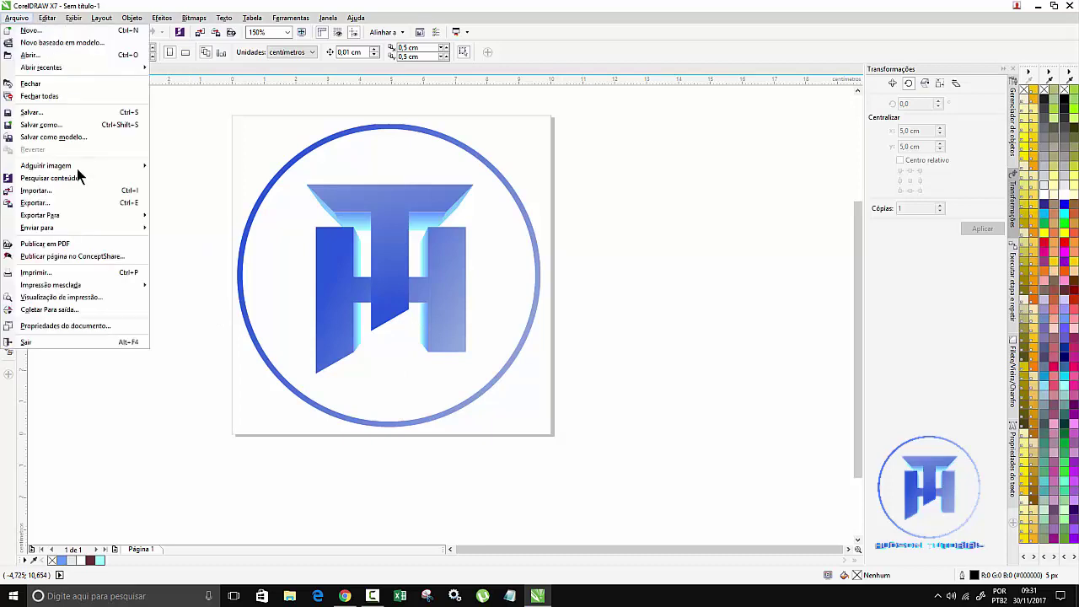
pyautogui.click(46, 204)
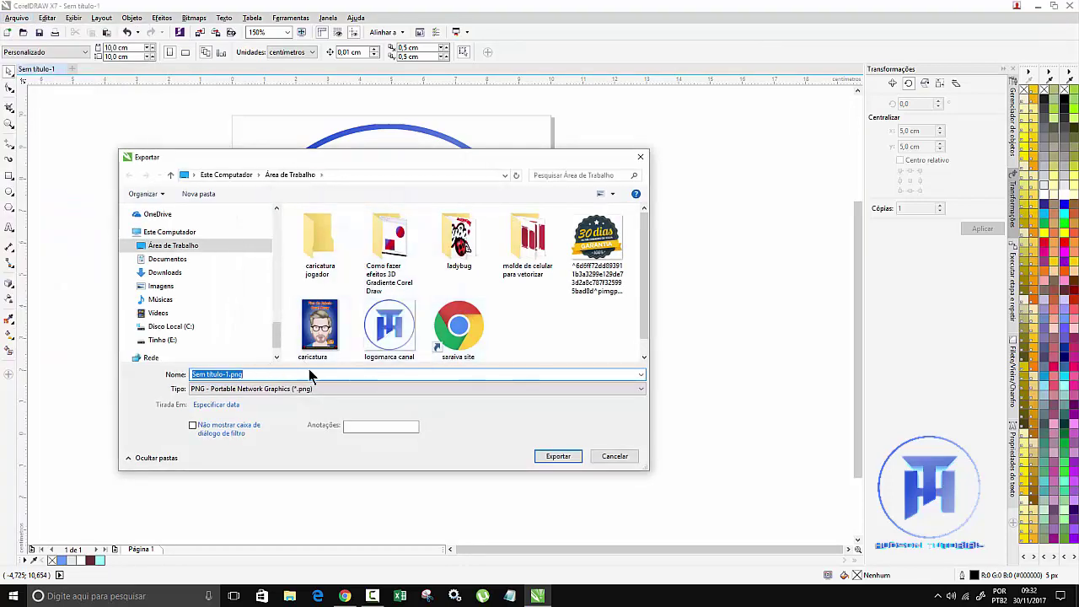
pyautogui.click(382, 342)
pyautogui.click(253, 374)
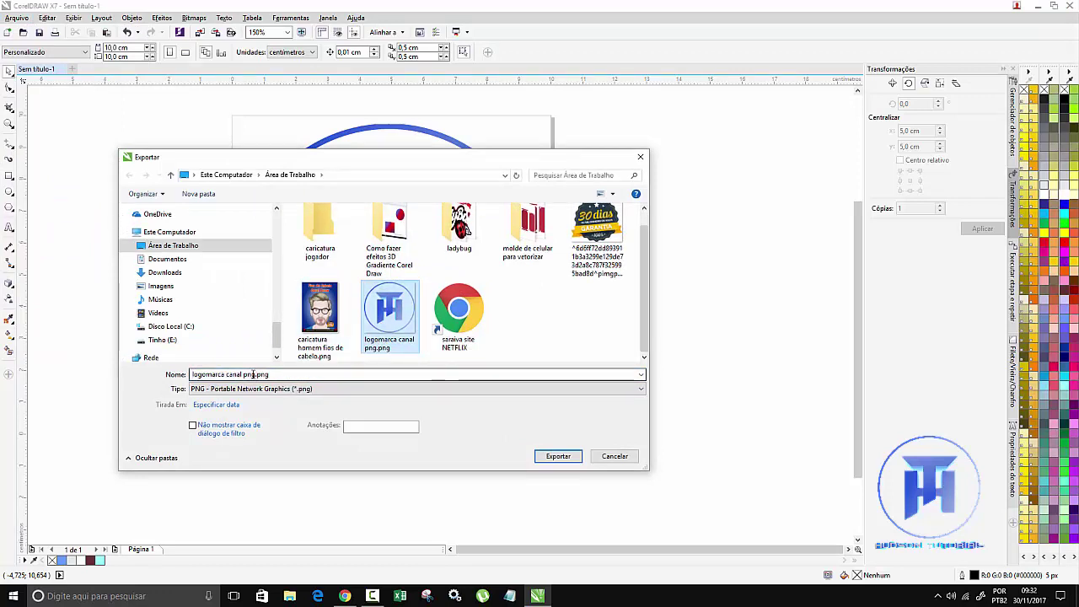
pyautogui.tripleClick(243, 374)
pyautogui.press('End')
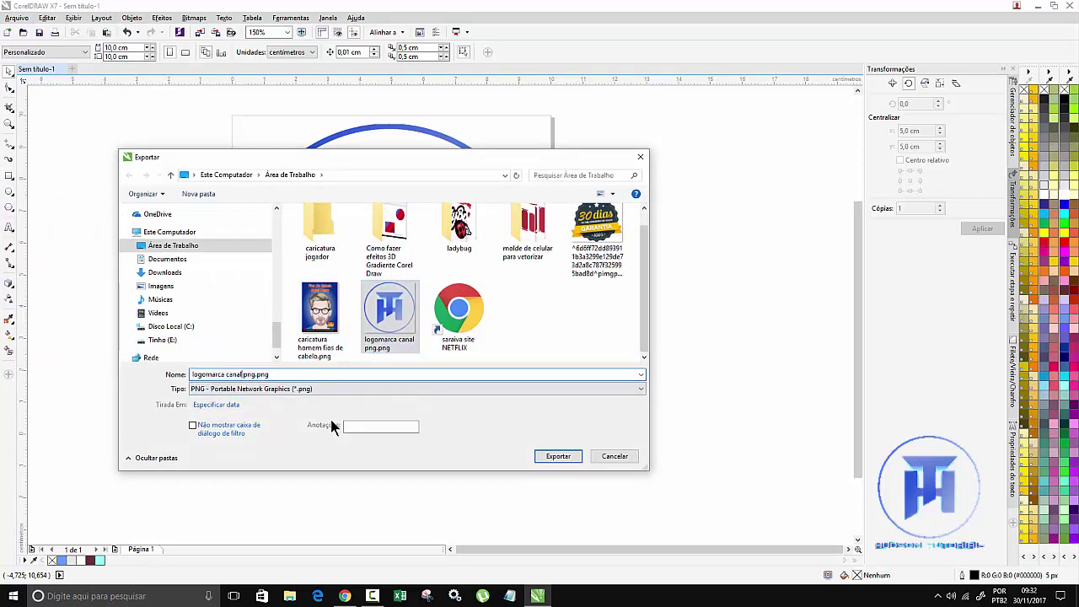
pyautogui.write('.')
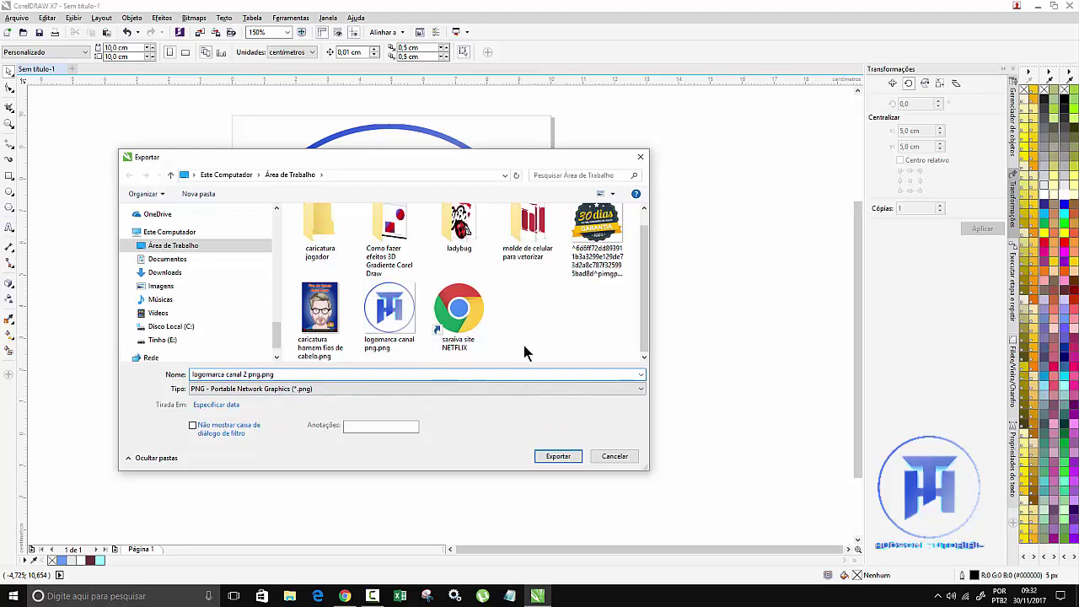
pyautogui.click(559, 456)
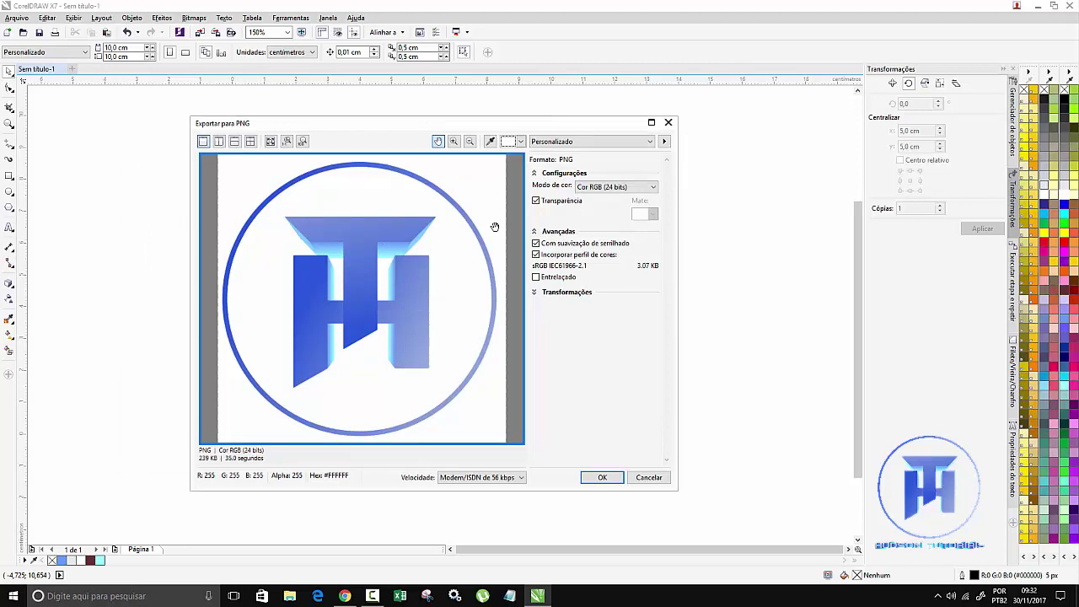
pyautogui.click(602, 477)
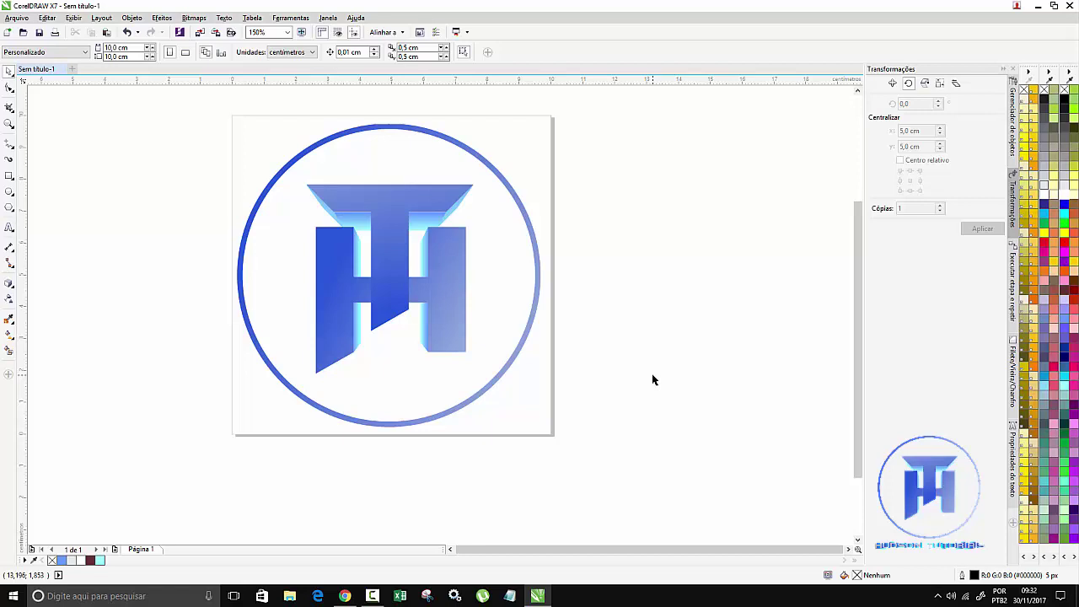
# - Change the background rectangle's fill to black (#000000)
pyautogui.click(540, 400)
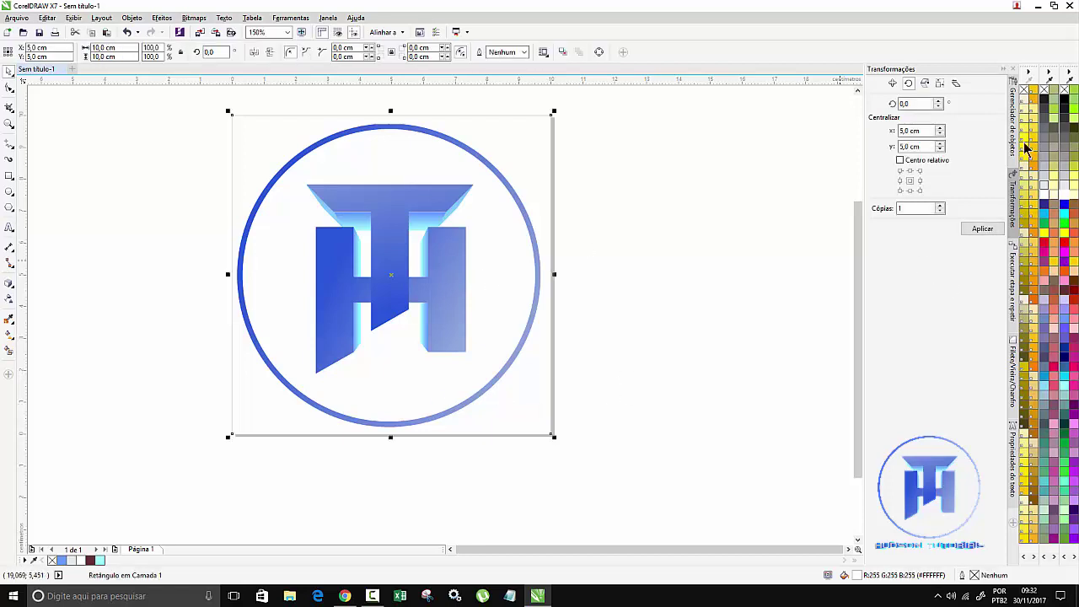
pyautogui.click(1065, 98)
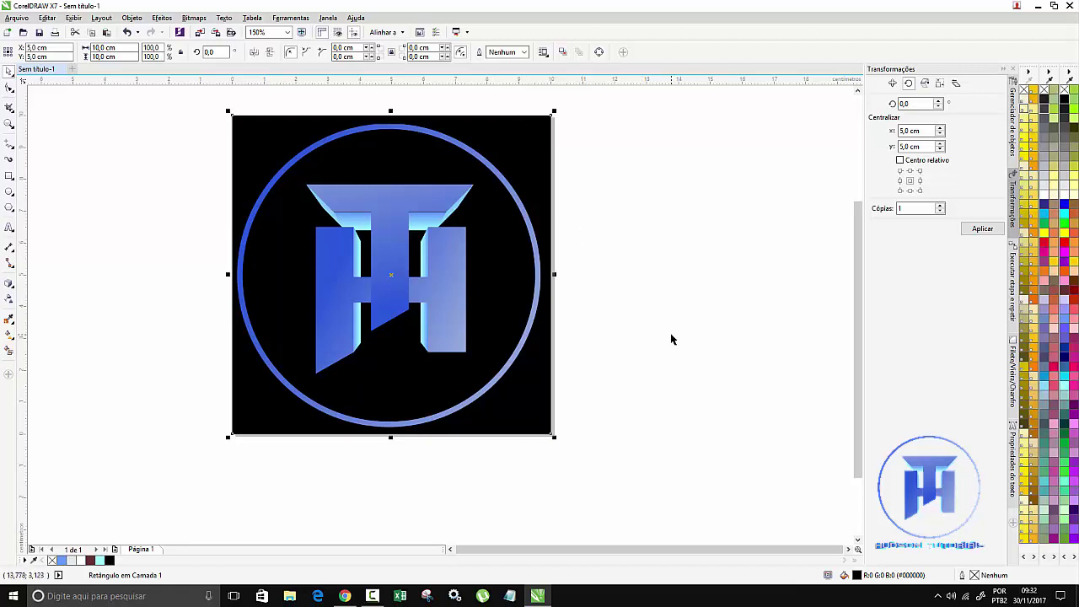
# - Apply a black-to-white elliptical gradient fill to the background rectangle and open the colour of its outer black node for editing
pyautogui.press('F11')
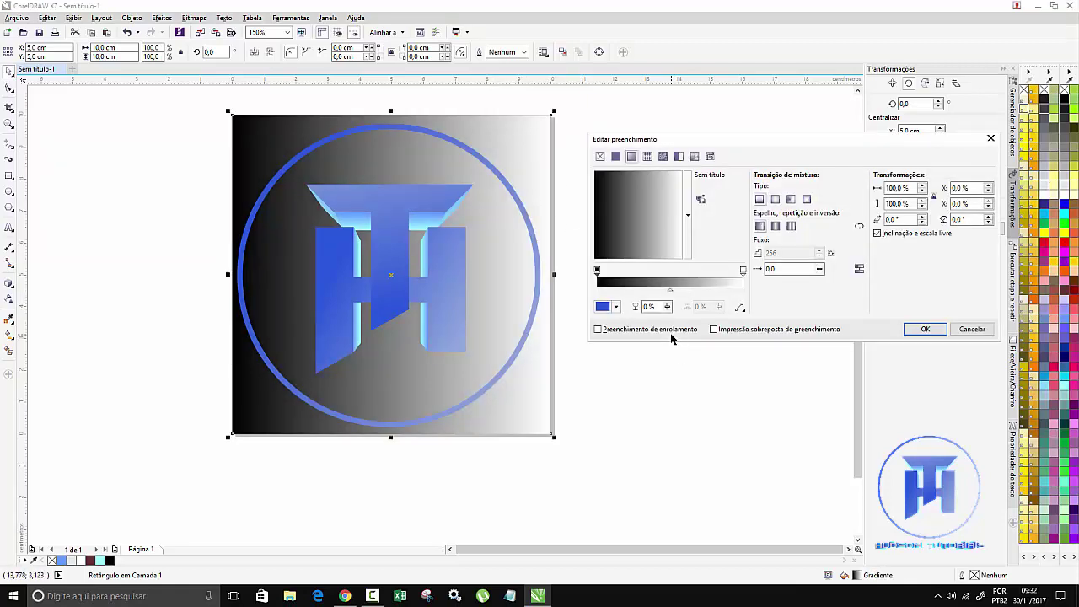
pyautogui.click(776, 200)
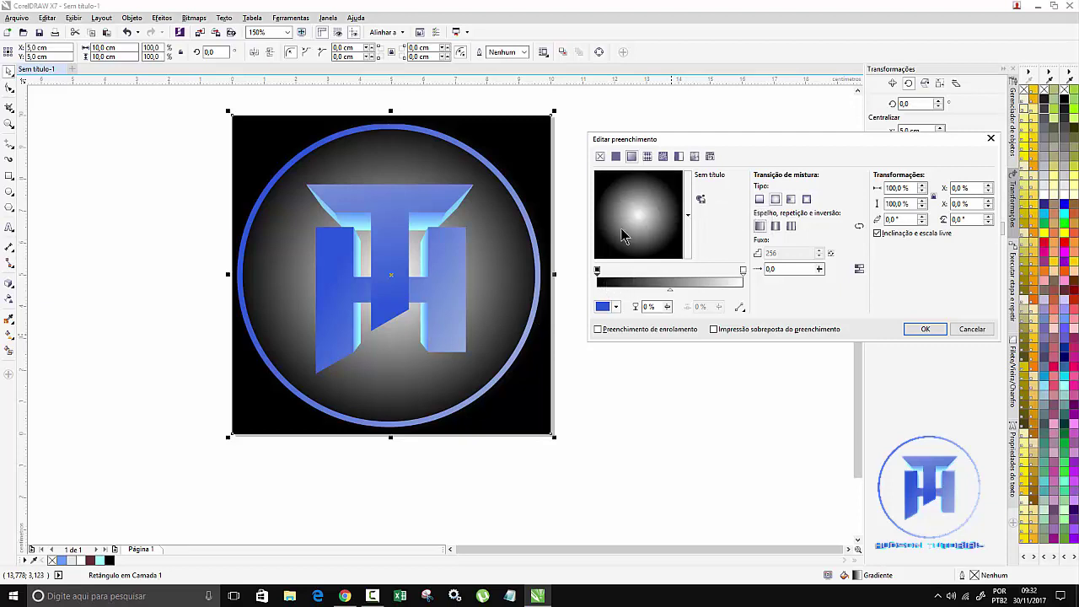
pyautogui.click(597, 272)
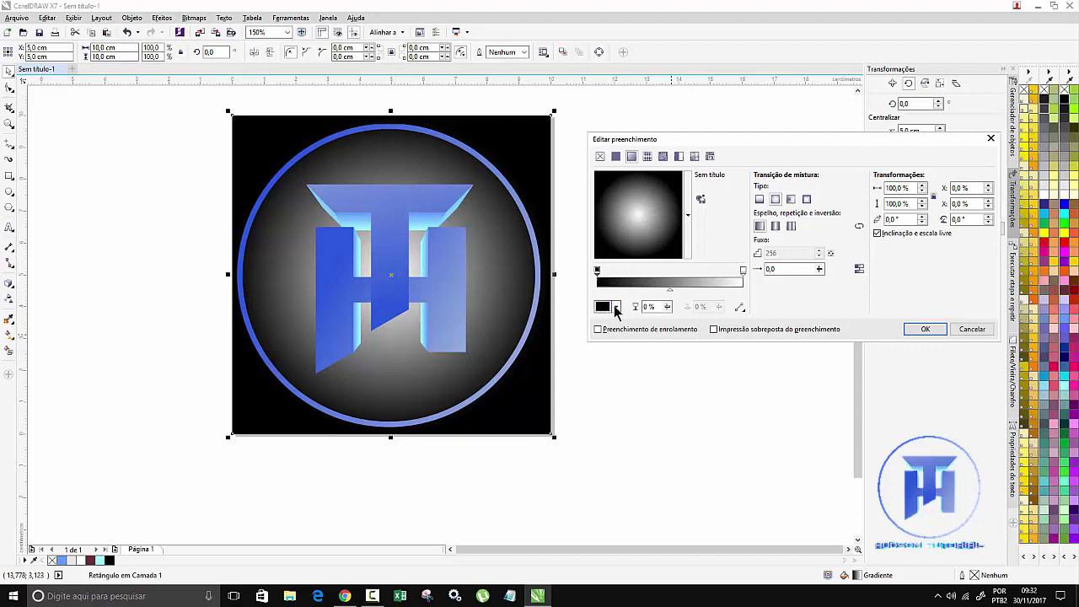
pyautogui.click(617, 308)
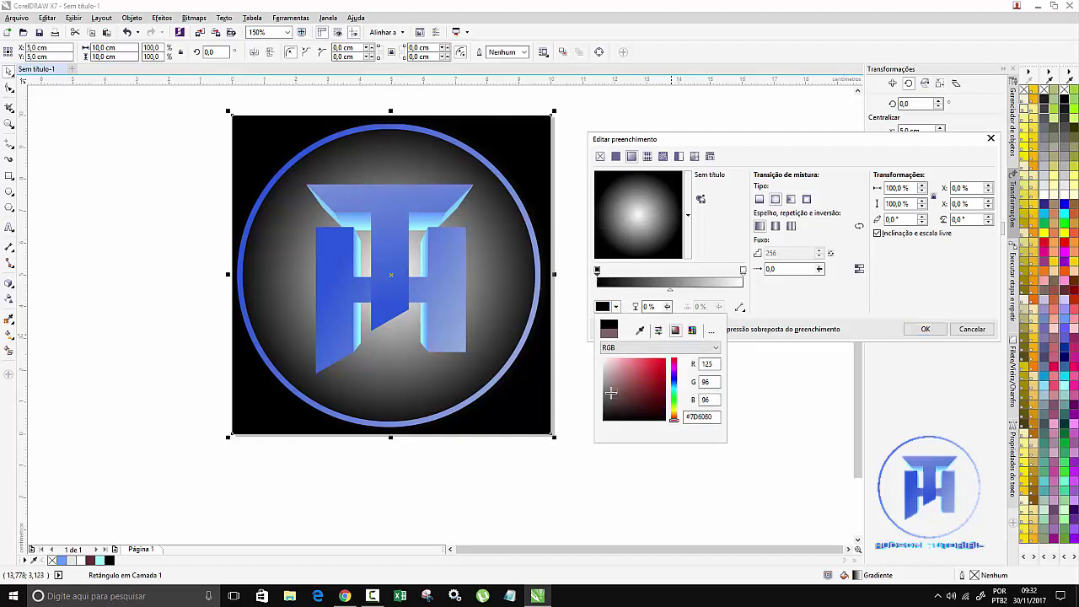
# - Try dark grey (#3D3C3C), blue (#2A88BF) and slate grey (#424445) as the gradient's outer colour
pyautogui.moveTo(613, 391); pyautogui.dragTo(604, 405)
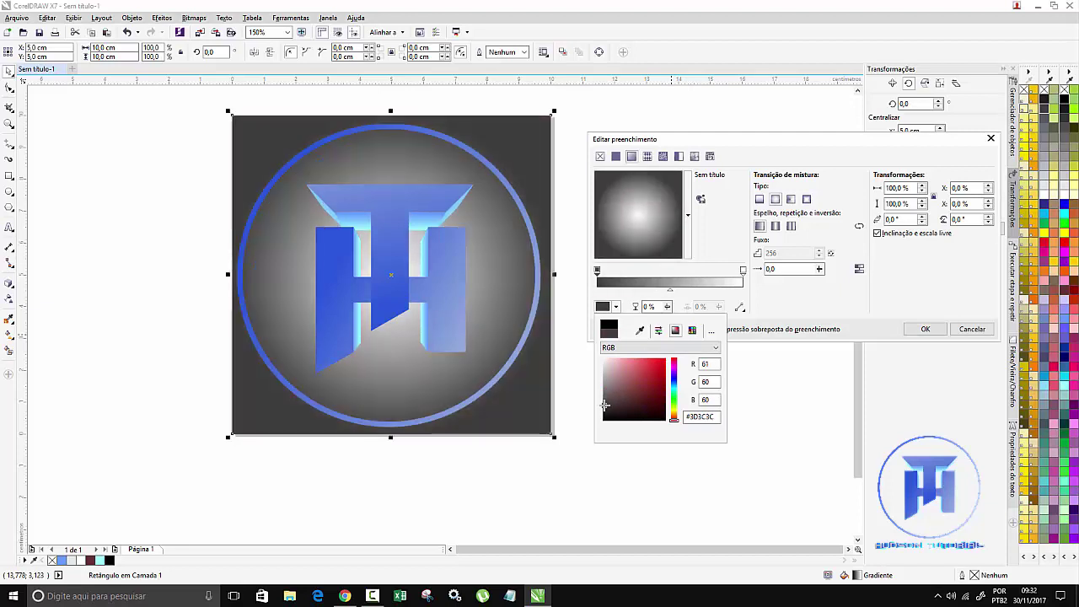
pyautogui.click(674, 383)
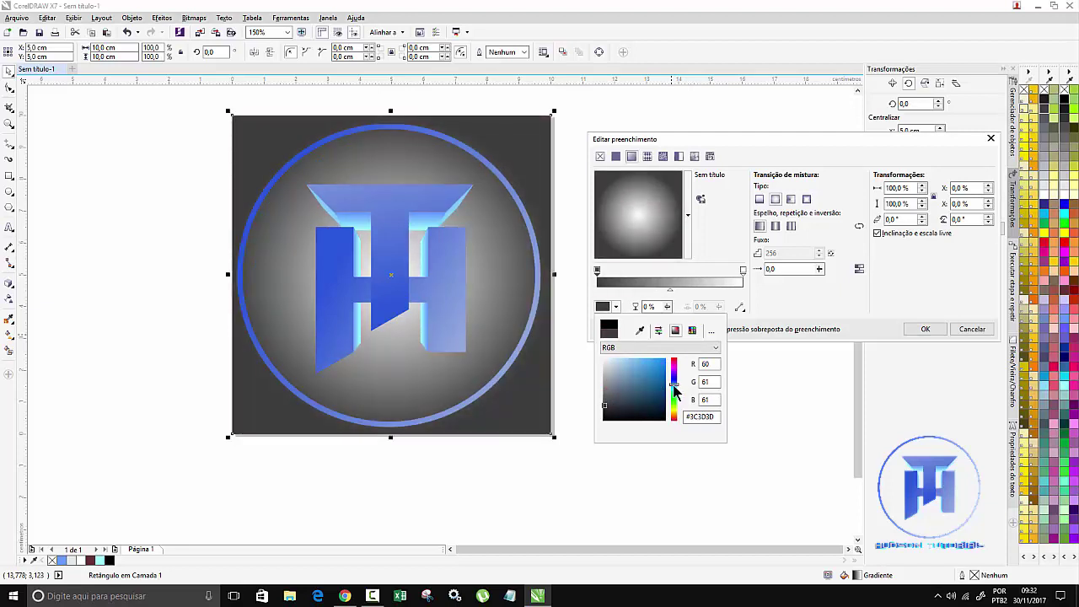
pyautogui.moveTo(625, 393)
pyautogui.mouseDown()
pyautogui.moveTo(646, 379)
pyautogui.moveTo(606, 362)
pyautogui.mouseUp()
pyautogui.click(661, 372)
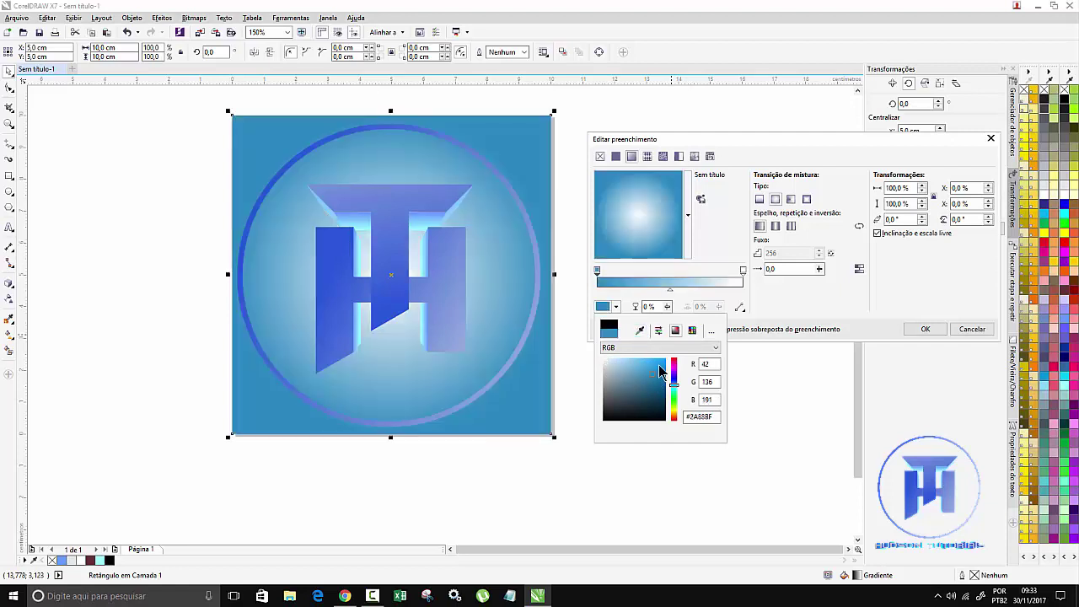
pyautogui.moveTo(661, 369)
pyautogui.mouseDown()
pyautogui.moveTo(658, 403)
pyautogui.moveTo(632, 400)
pyautogui.moveTo(608, 375)
pyautogui.moveTo(599, 404)
pyautogui.mouseUp()
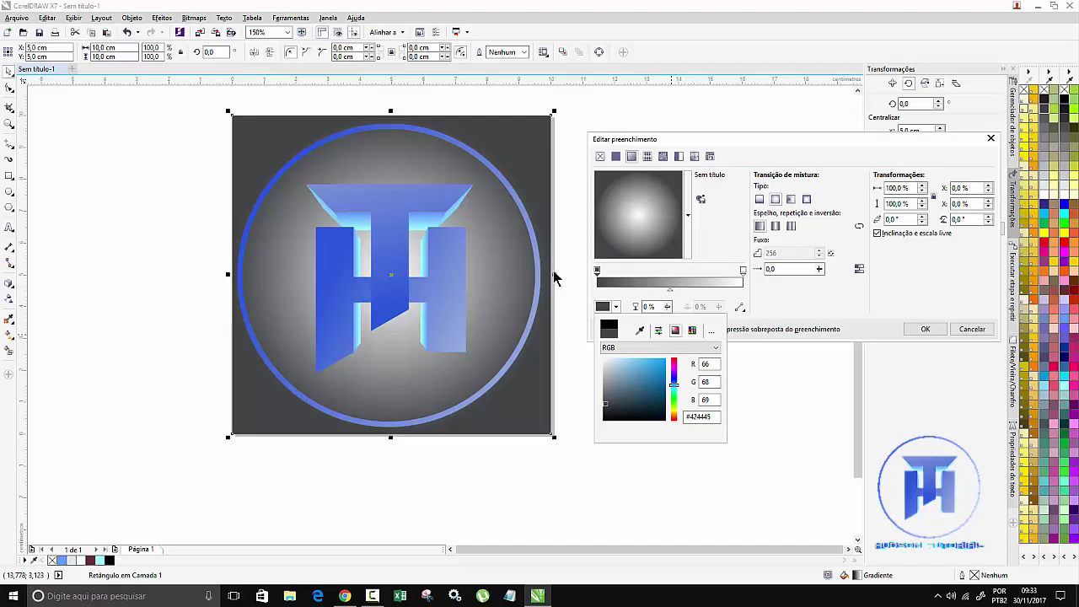
# - Set the gradient's outer colour to light grey (#D1D1D1), apply the fill and deselect the rectangle
pyautogui.click(604, 379)
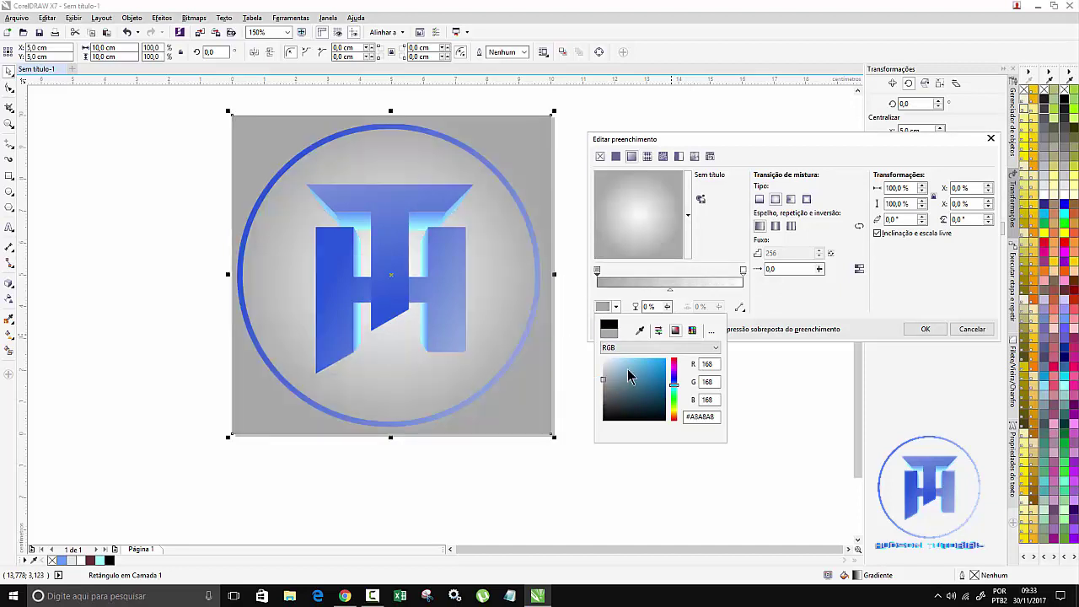
pyautogui.click(603, 370)
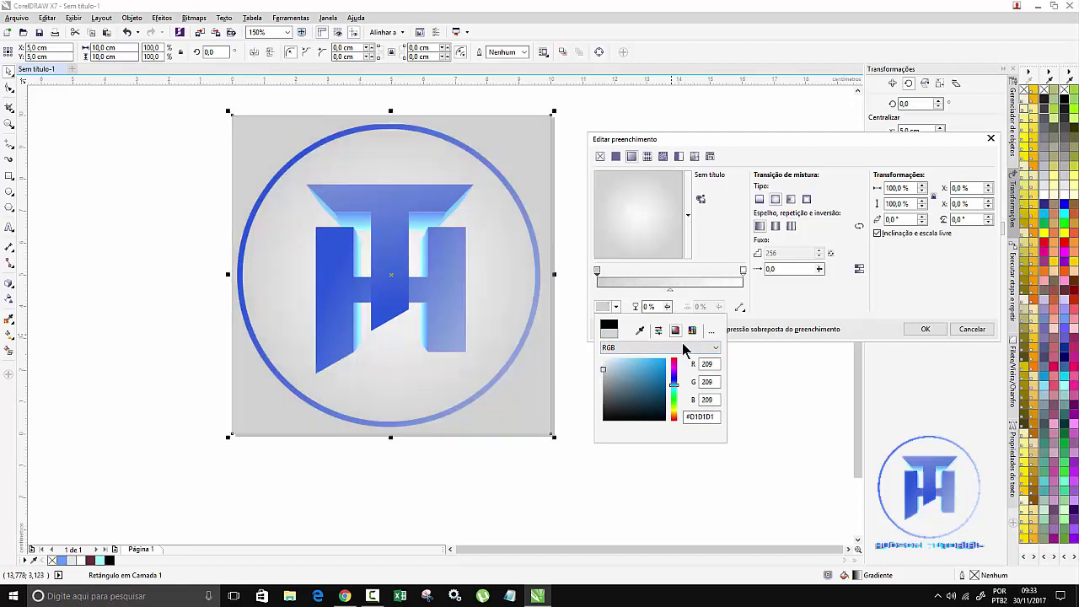
pyautogui.click(926, 330)
pyautogui.click(140, 143)
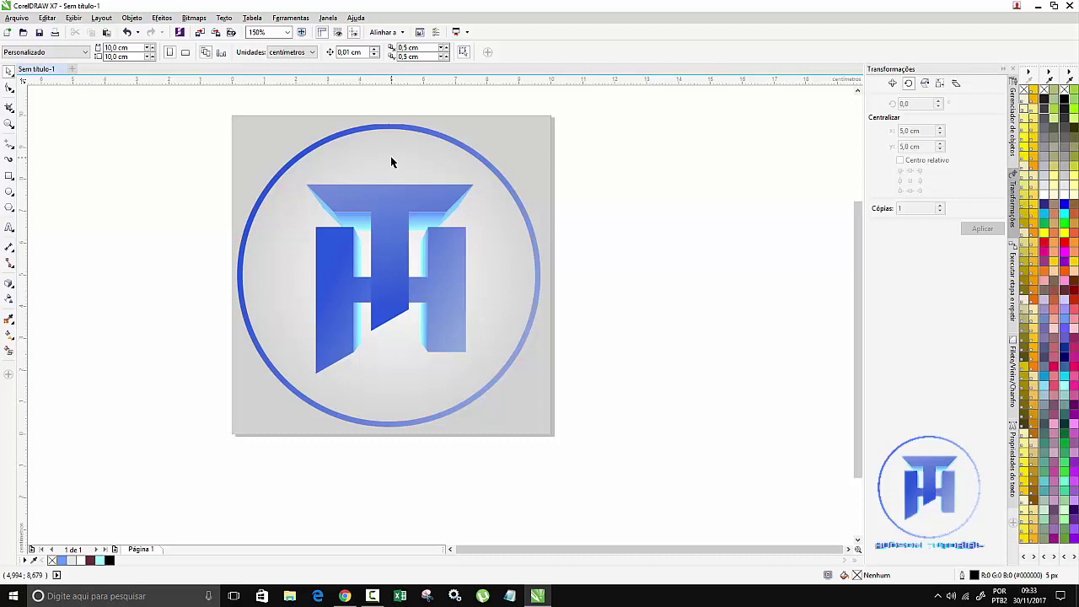
# - Save the drawing to the desktop (Área de Trabalho) as a version 17.0 CDR file named "logo marca canal"
pyautogui.click(16, 17)
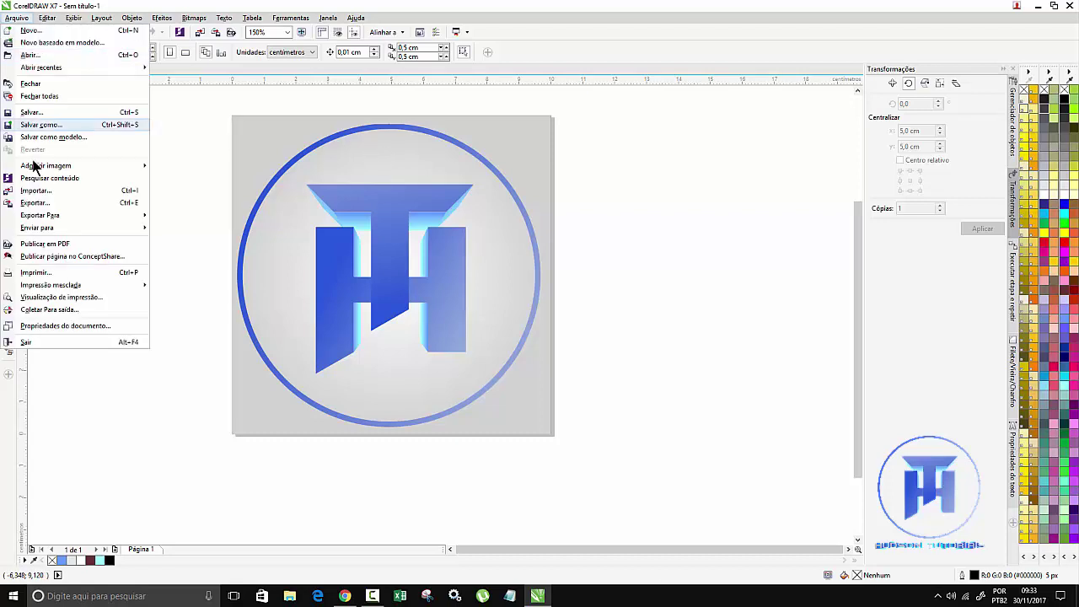
pyautogui.click(17, 132)
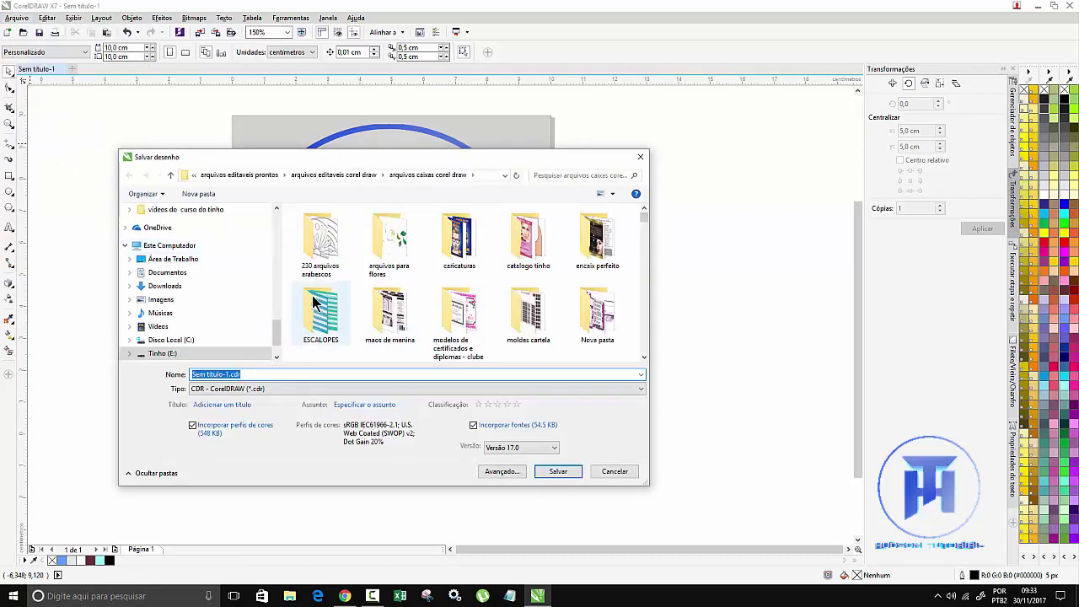
pyautogui.click(173, 259)
pyautogui.click(237, 374)
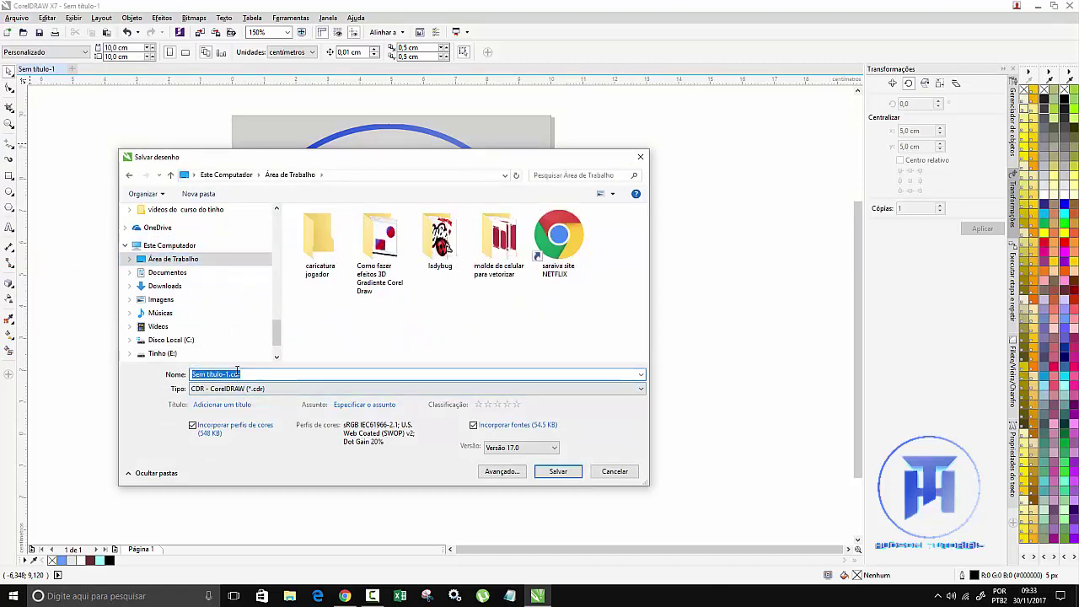
pyautogui.write('logo marca canal')
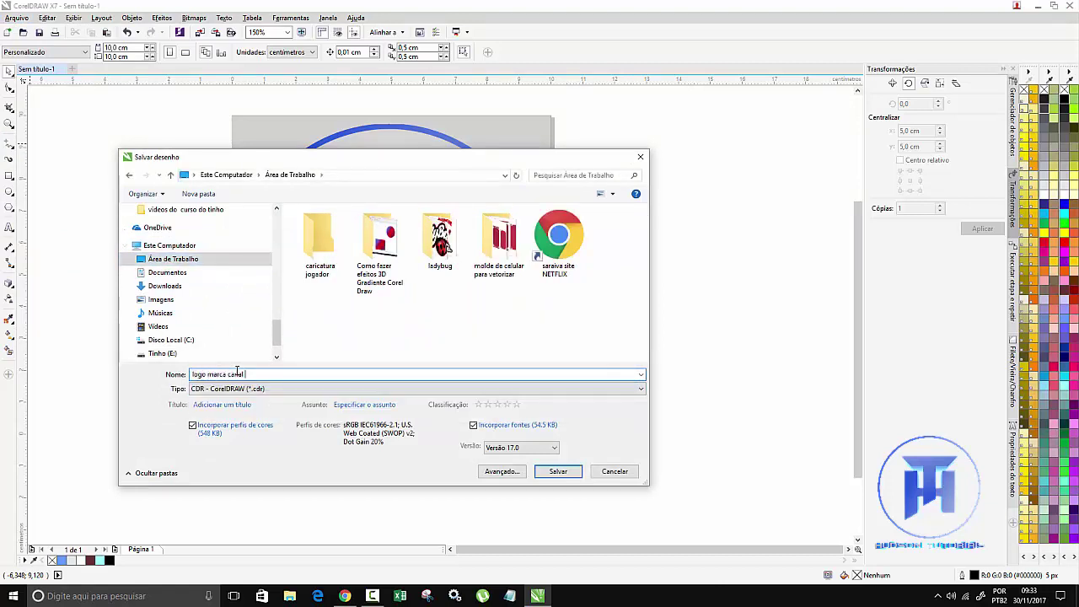
pyautogui.click(564, 474)
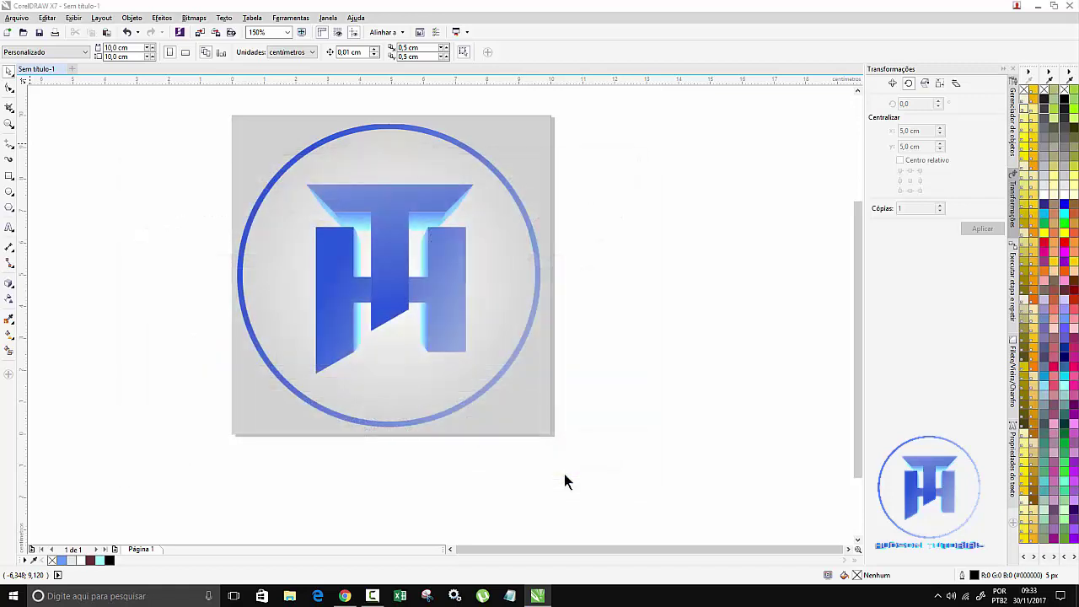